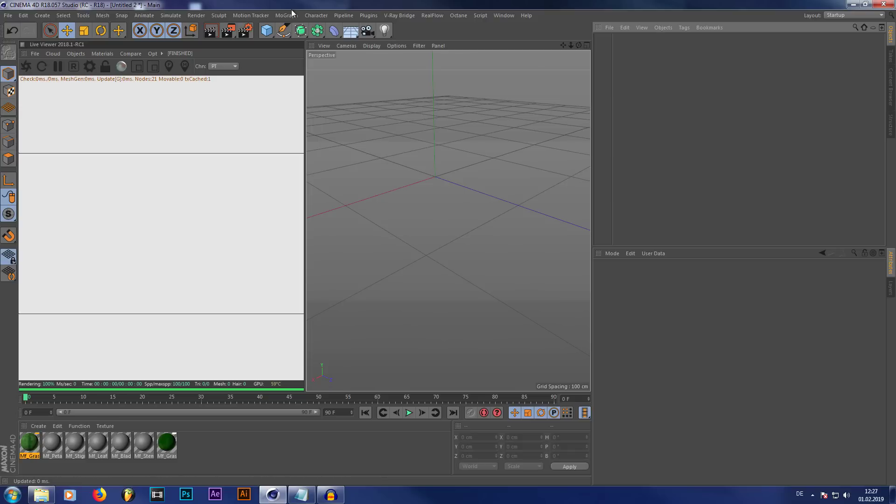
- Add a 400 × 400 cm Plane primitive from the Cube primitives palette
click(269, 31)
- Add an Octane Scatter object from the C4doctane plugins
click(402, 73)
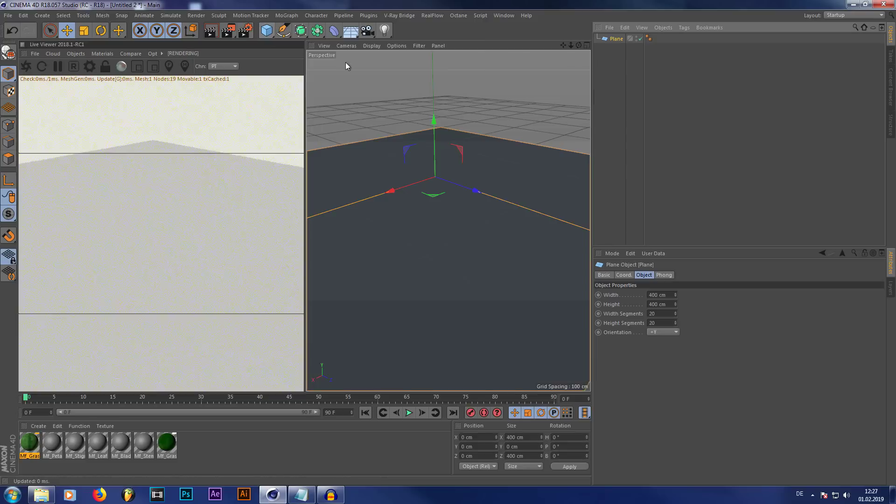
click(367, 17)
mouse_move(514, 42)
click(581, 73)
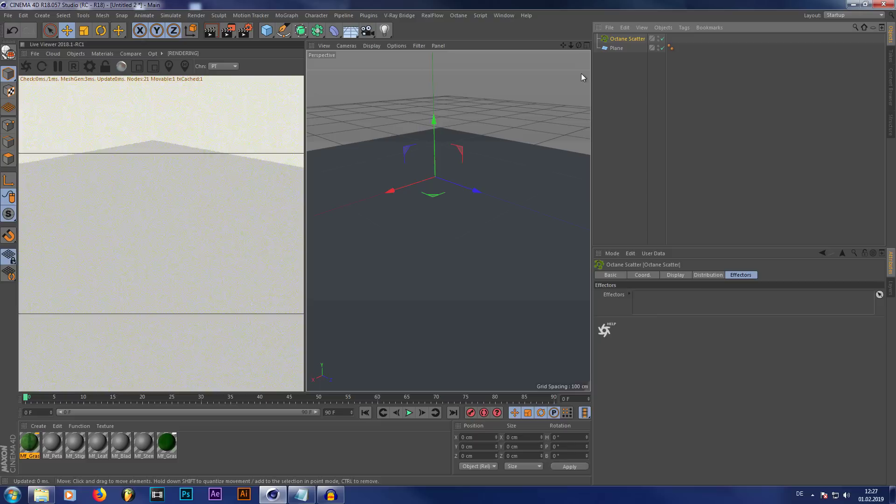
- Add a Forester MultiFlora set to the Grass Patch preset and place it inside the Octane Scatter
click(374, 15)
mouse_move(383, 68)
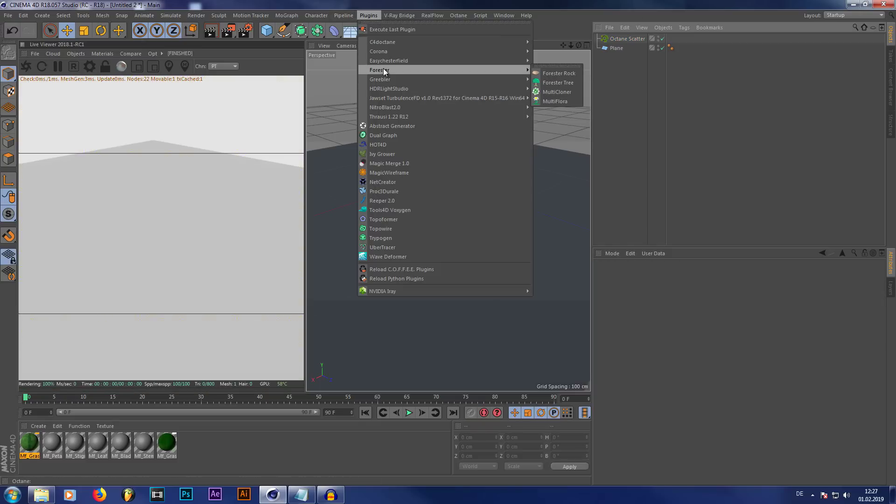
click(548, 100)
click(793, 298)
scroll(717, 372, down, 2)
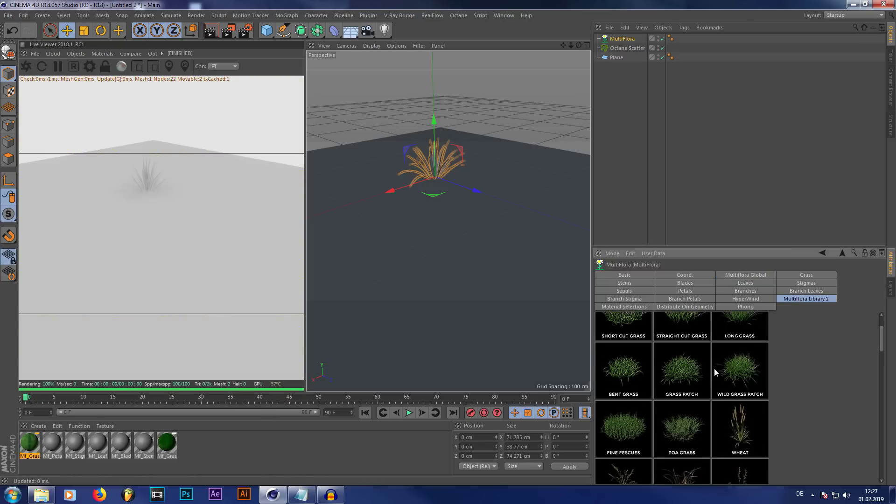
click(685, 365)
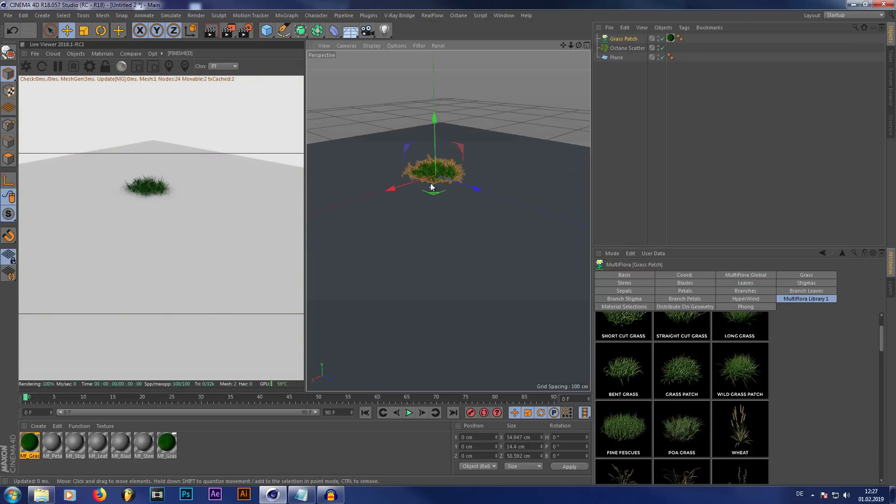
drag(623, 38, 656, 304)
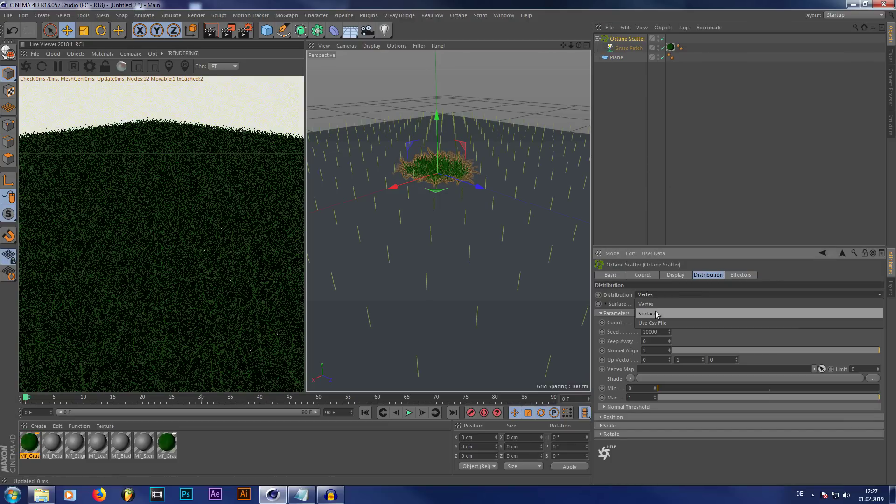
- Scale the ground Plane up to about 762 cm
scroll(476, 227, down, 3)
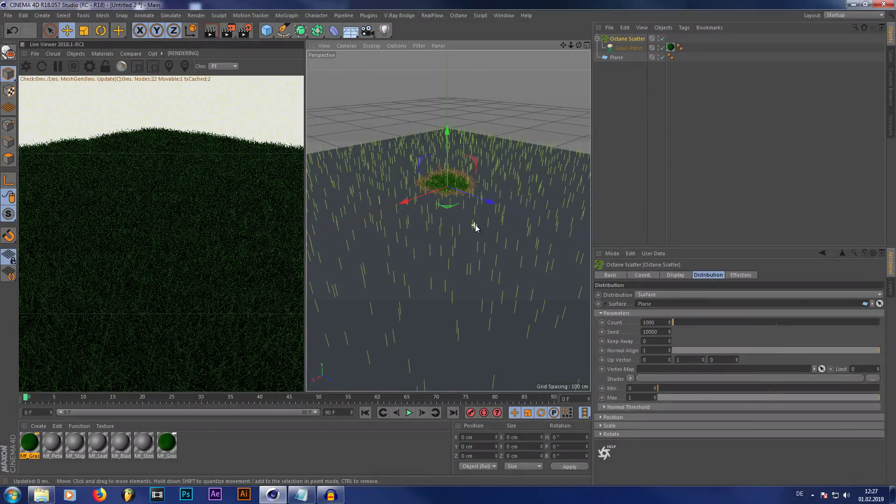
scroll(475, 226, up, 2)
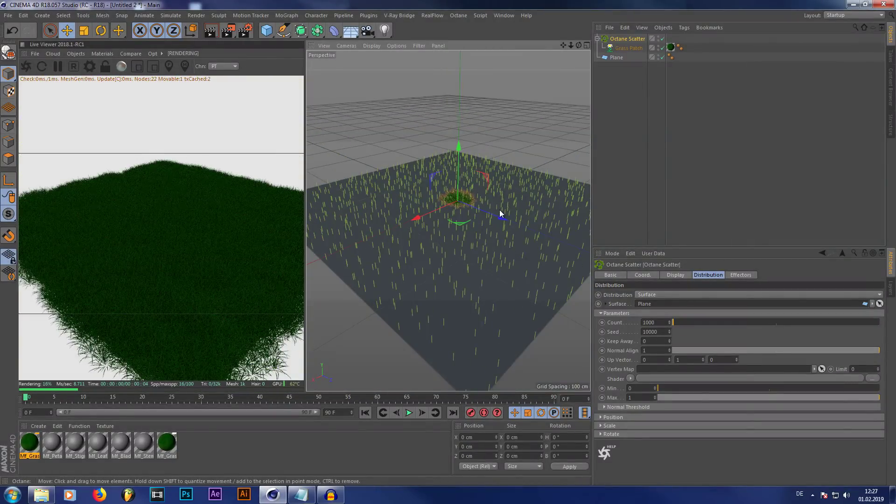
scroll(500, 212, down, 3)
click(617, 57)
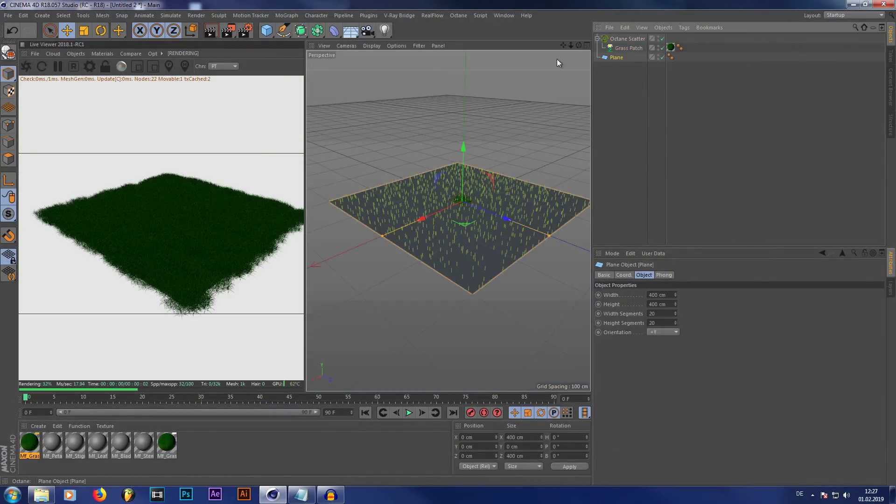
click(91, 31)
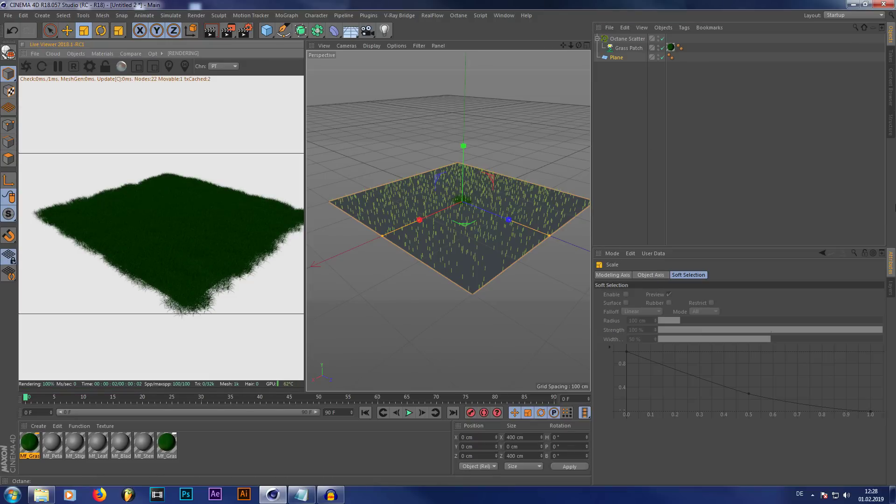
drag(424, 134, 407, 150)
- Raise the Octane Scatter's grass Count to 4260
click(628, 38)
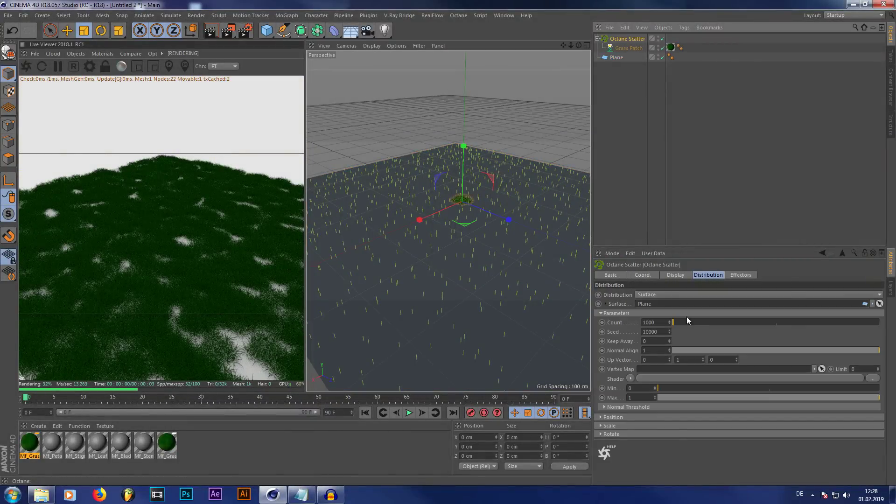
click(680, 323)
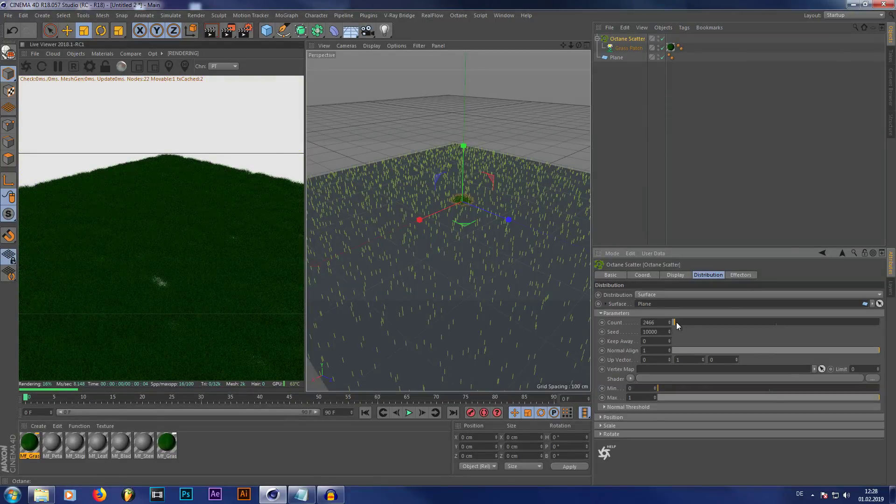
click(678, 323)
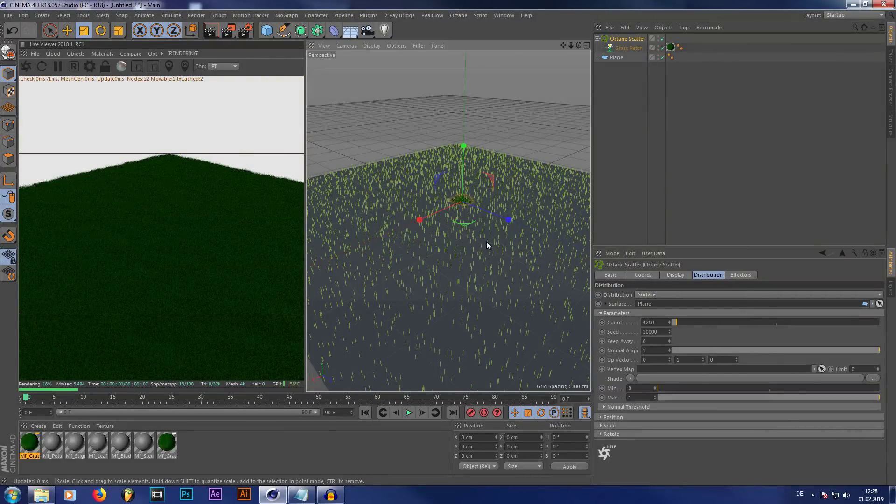
scroll(487, 241, up, 2)
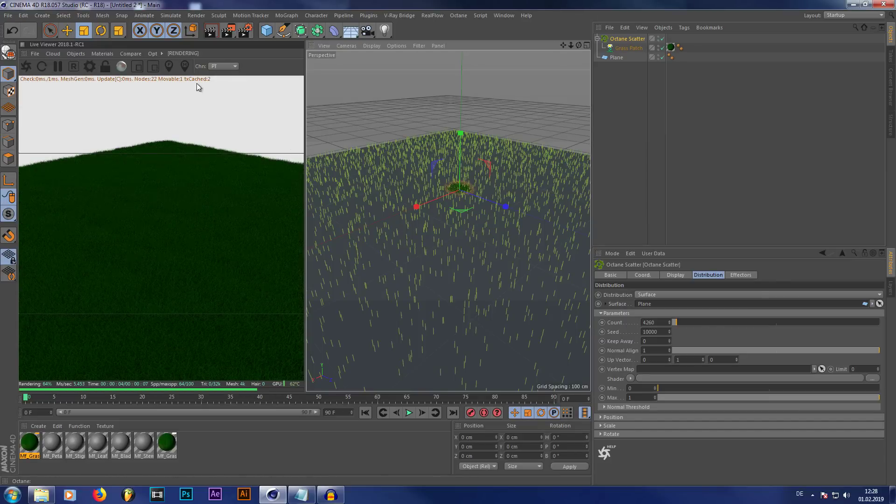
- Add a Random effector with Rotation enabled and heading rotation set to 360
click(287, 16)
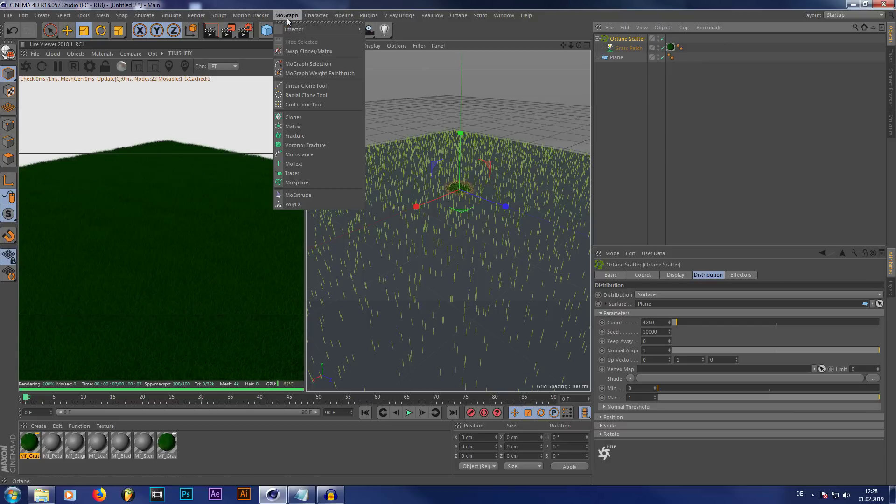
mouse_move(327, 29)
click(395, 111)
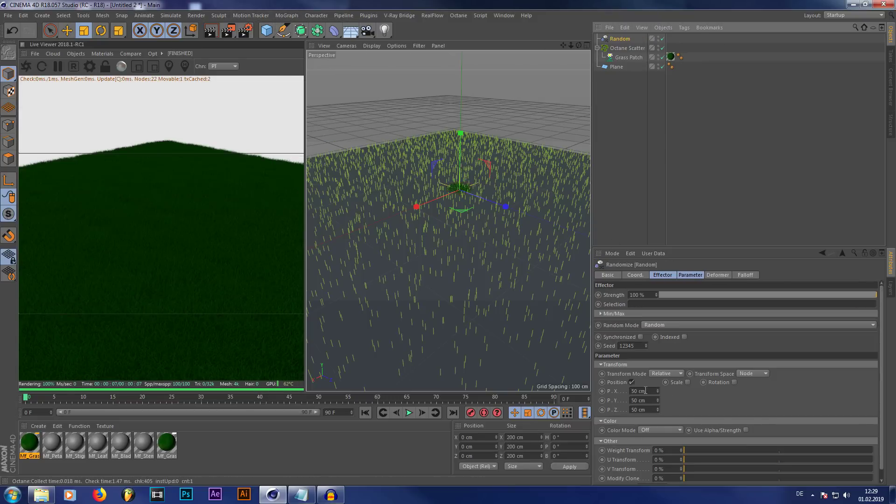
click(628, 48)
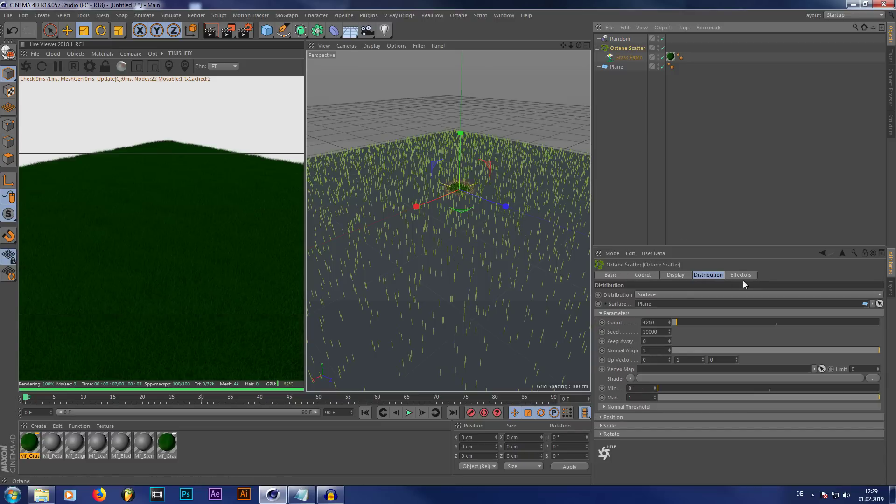
click(741, 275)
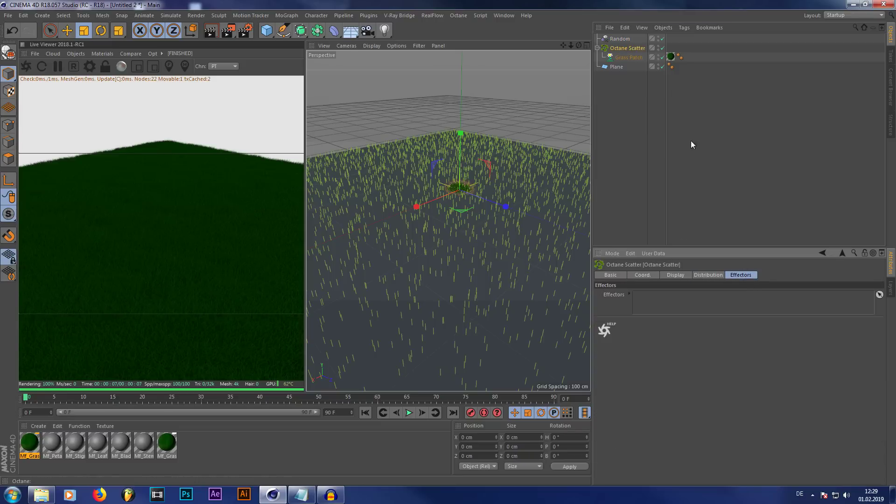
click(620, 39)
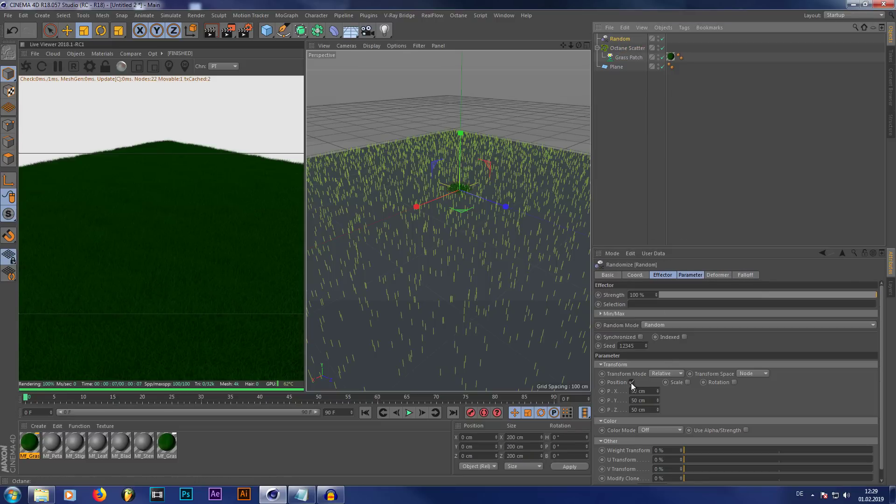
click(716, 382)
click(730, 391)
text(3)
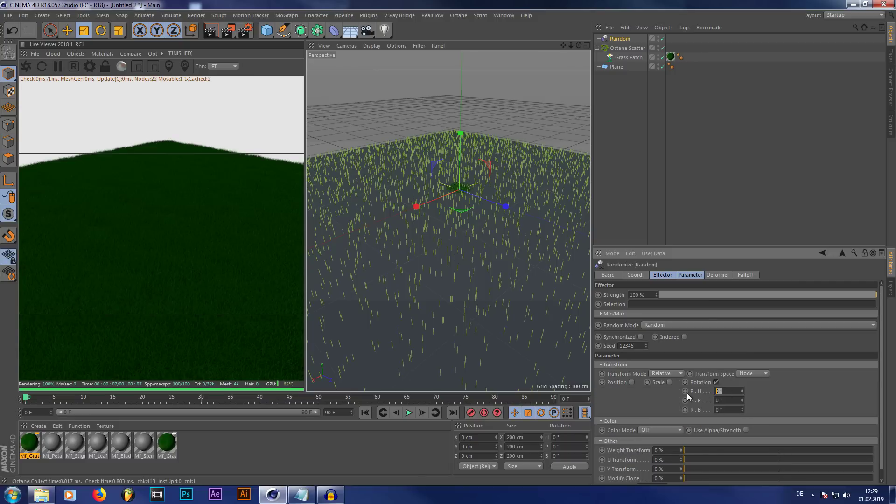
text(60)
- Link the Random effector into the Octane Scatter's Effectors list
click(622, 48)
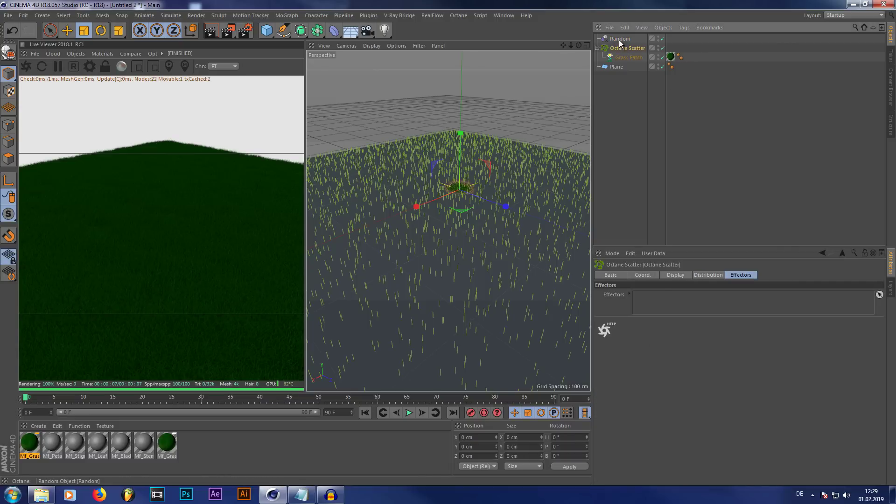
drag(619, 39, 657, 301)
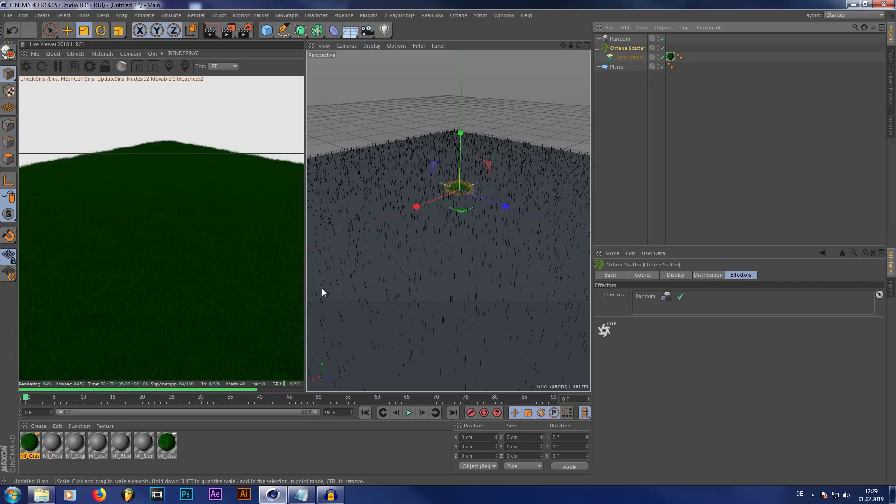
key(ctrl+shift+z)
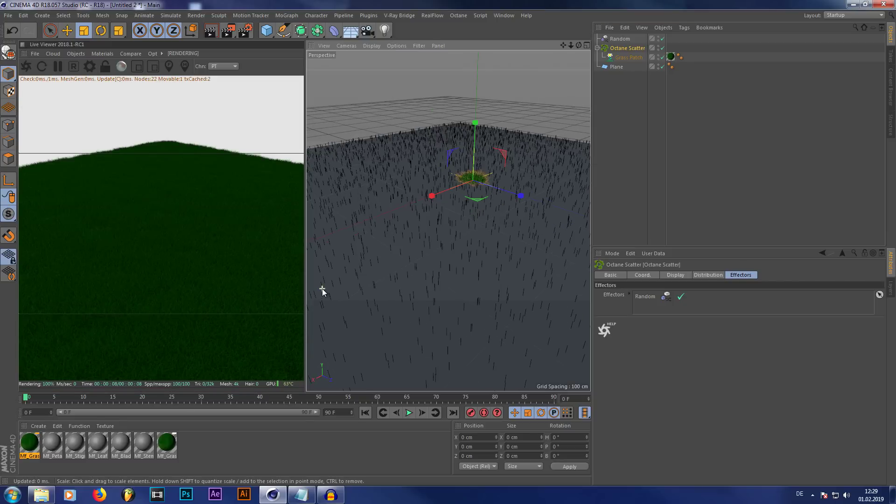
click(285, 460)
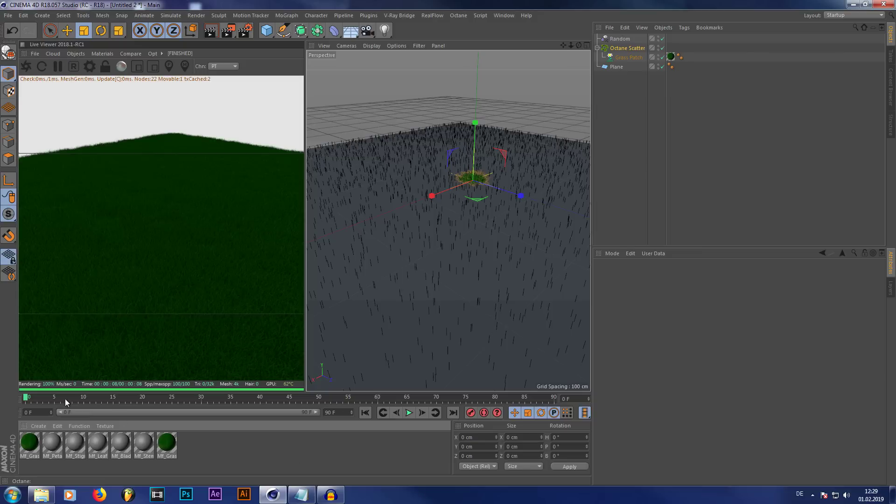
- Create a new Octane material and open it in the node editor
click(42, 423)
mouse_move(118, 347)
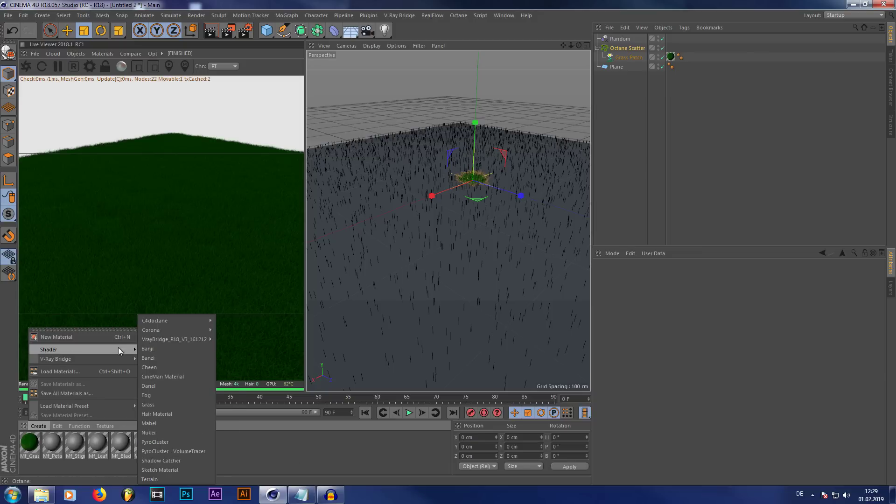
mouse_move(183, 318)
click(226, 330)
double_click(30, 442)
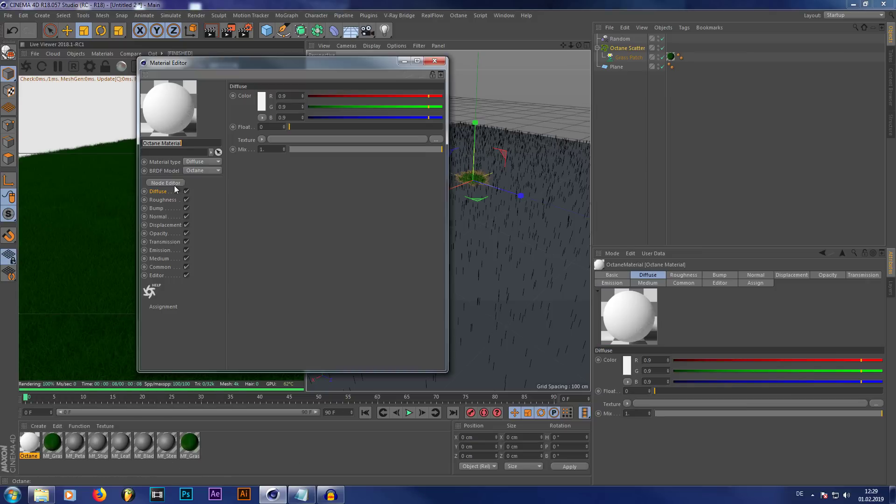
click(176, 183)
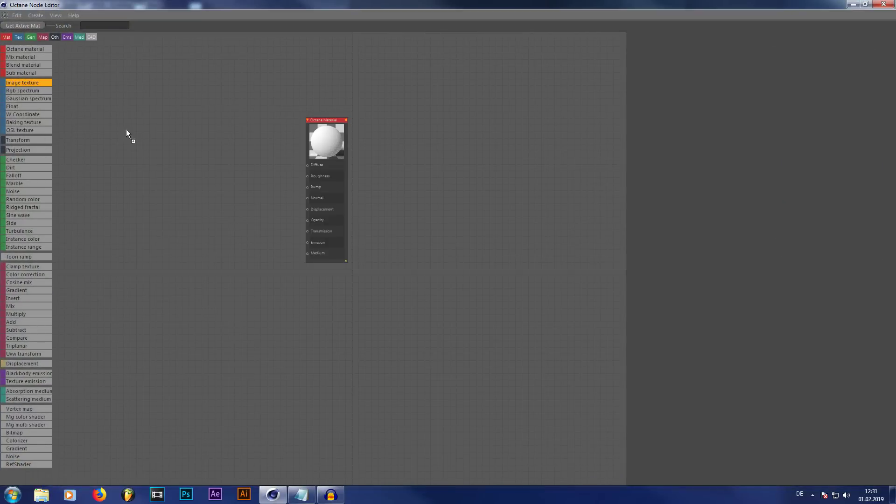
- Add an Image Texture loading blade_diffuse from Grass Tutorial and wire it into Diffuse
drag(126, 133, 206, 141)
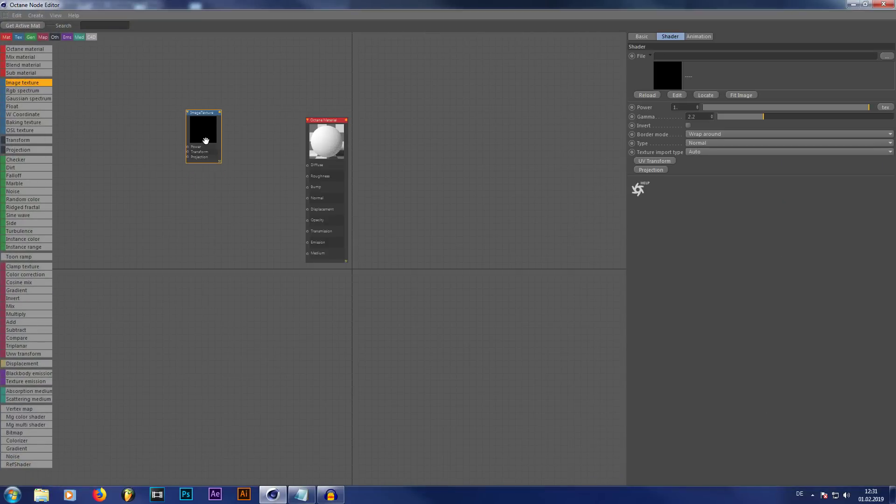
click(887, 56)
click(37, 74)
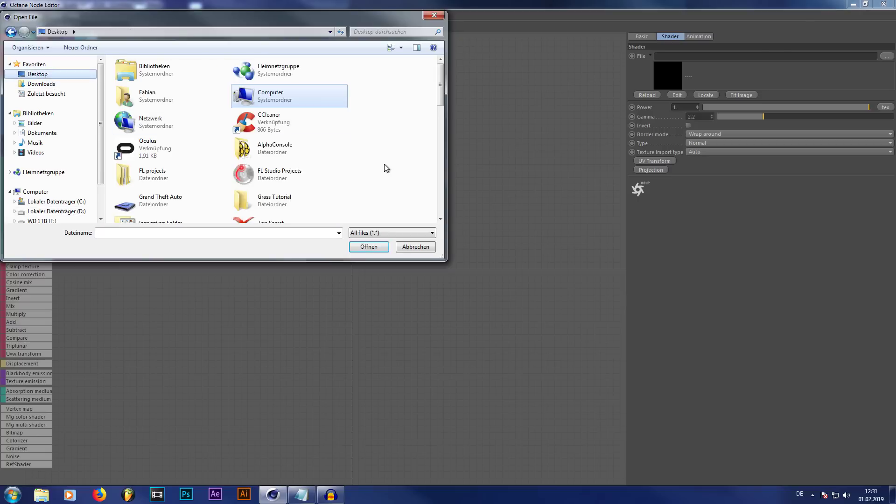
scroll(387, 166, down, 5)
scroll(387, 165, up, 3)
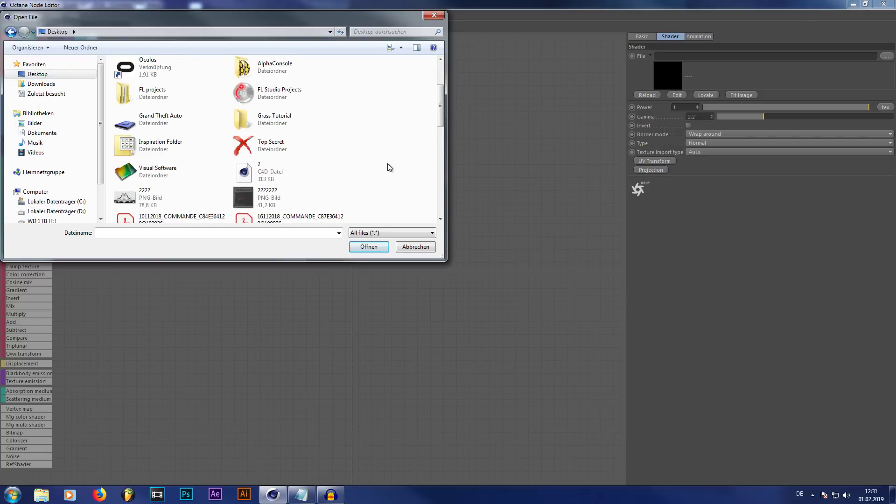
double_click(277, 120)
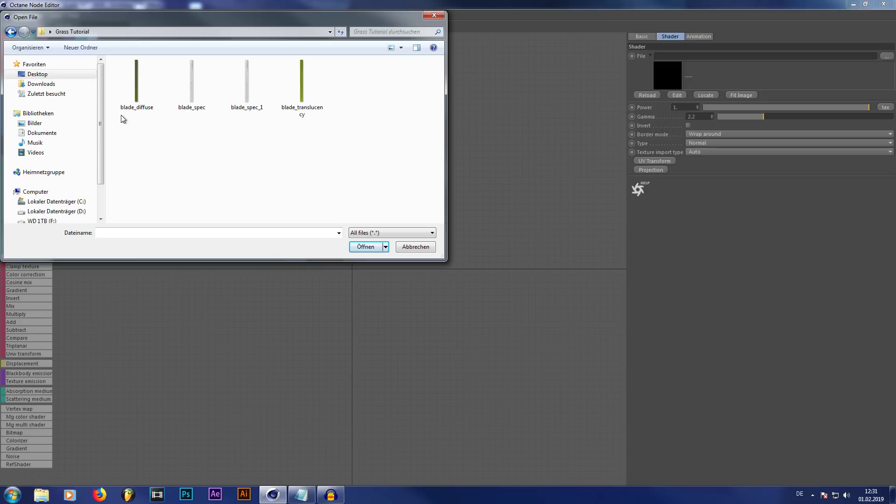
click(140, 112)
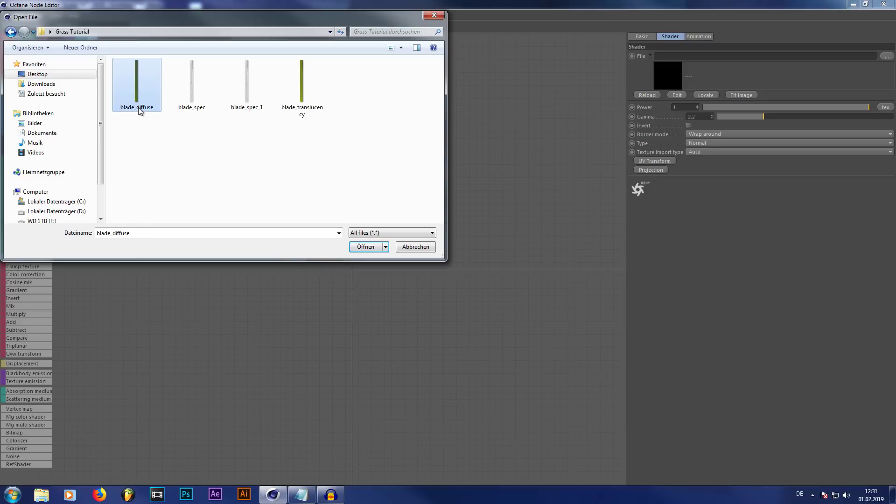
click(377, 251)
click(504, 283)
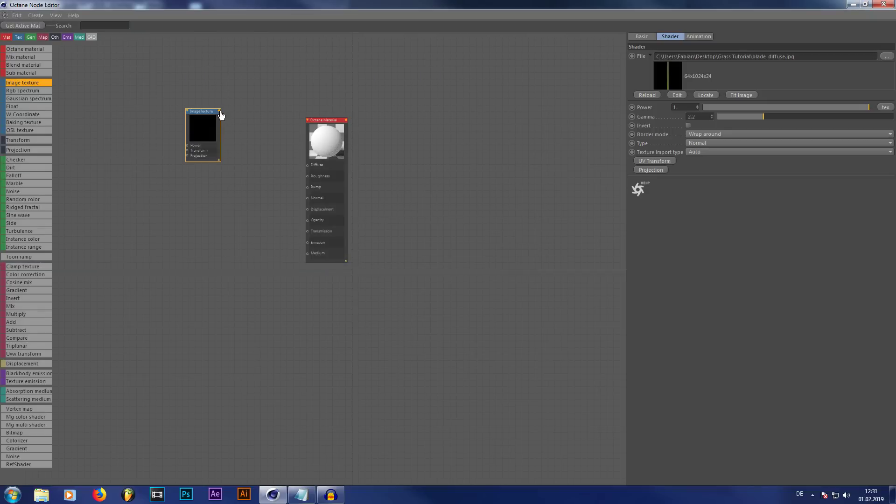
drag(220, 111, 309, 166)
- Add a second Image Texture loading blade_translucency.jpg without copying it into the project
scroll(200, 149, up, 2)
drag(140, 169, 126, 156)
click(886, 56)
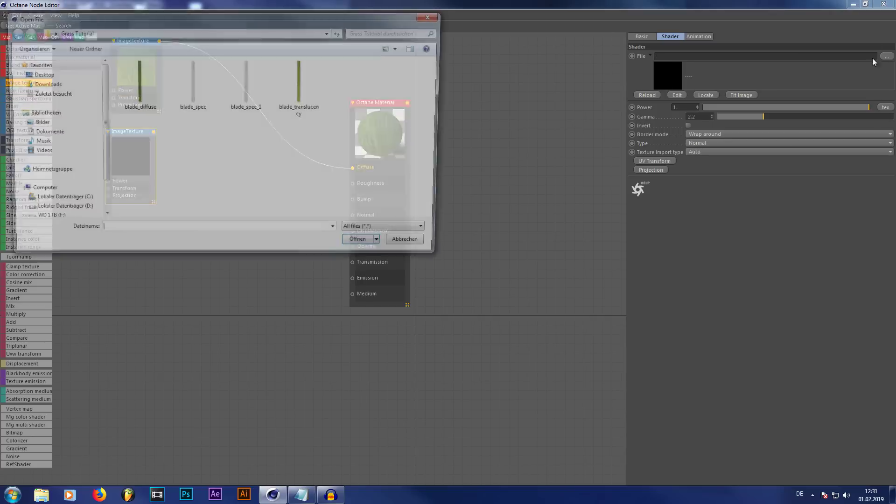
click(301, 113)
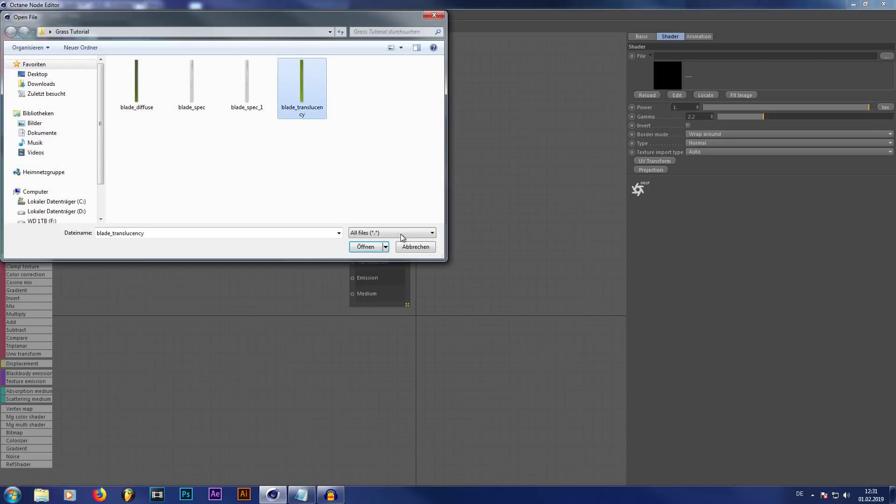
click(376, 249)
click(504, 282)
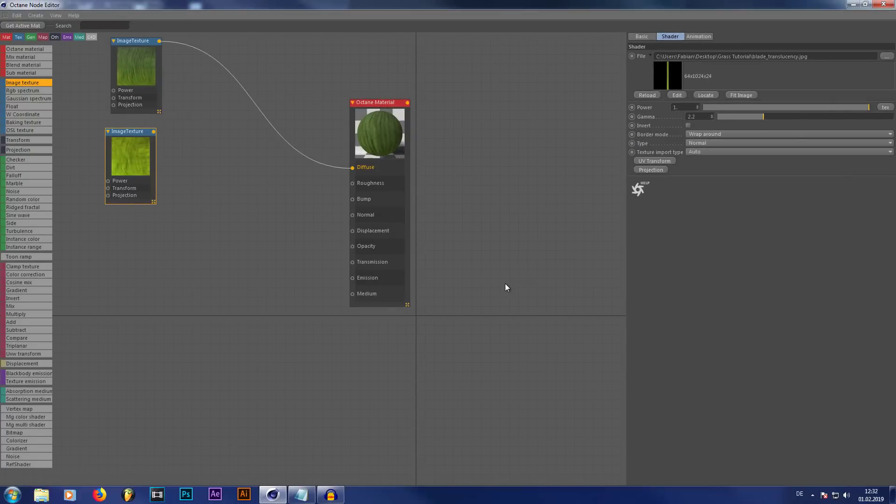
click(159, 195)
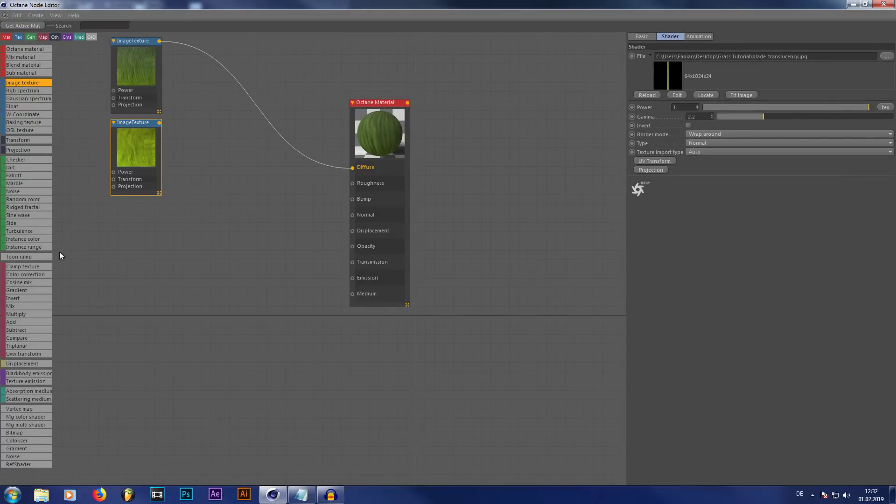
- Route the translucency texture through a new Color Correction node into Transmission
drag(30, 278, 192, 174)
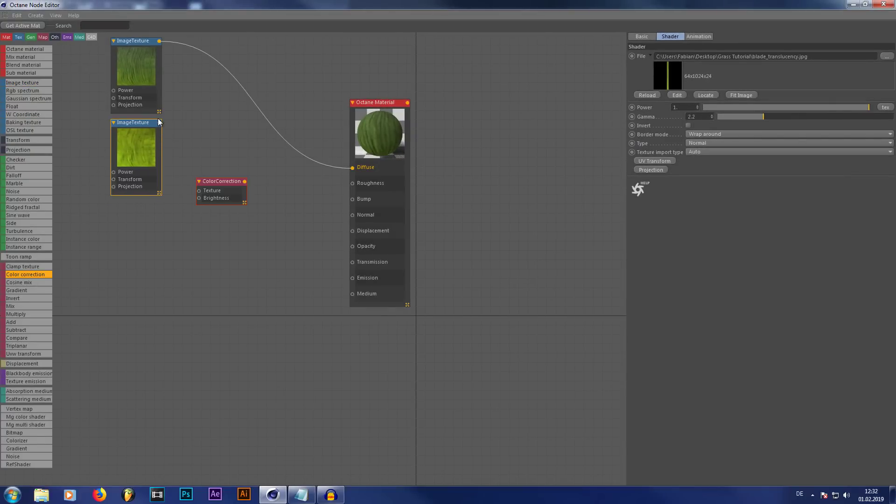
drag(159, 124, 352, 262)
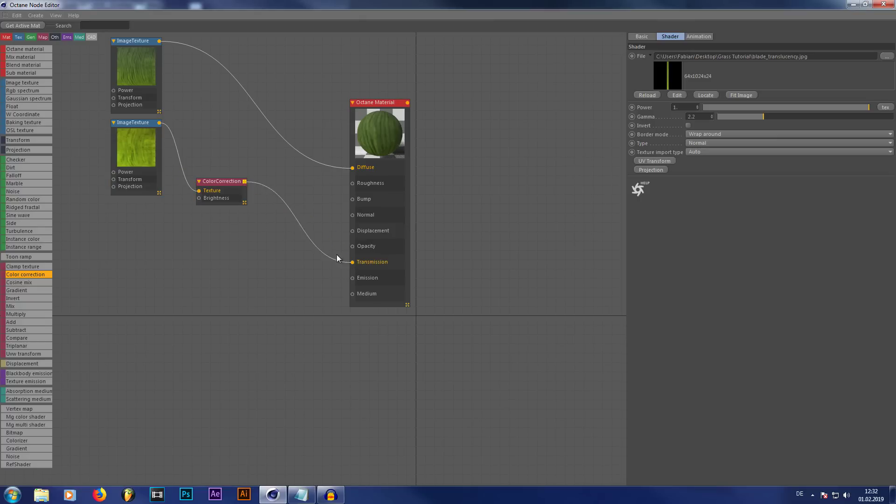
drag(226, 194, 256, 191)
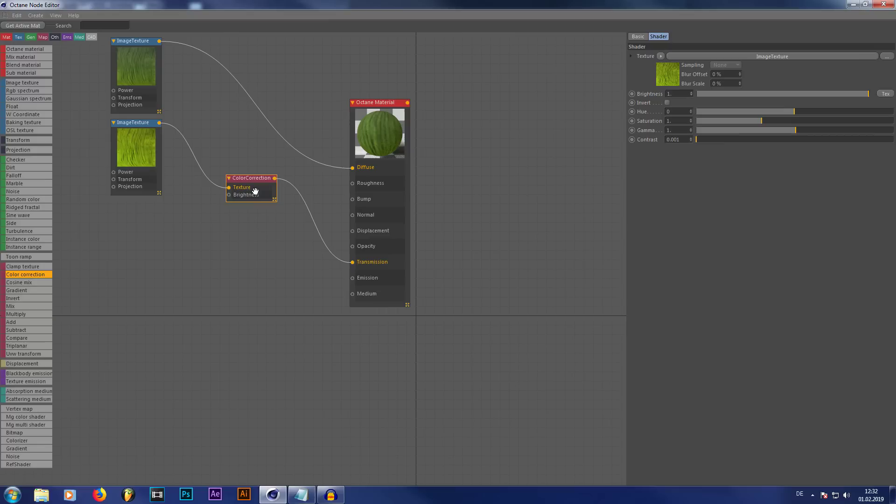
- Set the Color Correction saturation to 0.85 and connect an Absorption medium to Medium
click(682, 121)
text(0.9)
key(Return)
click(682, 121)
text(0.85)
key(Return)
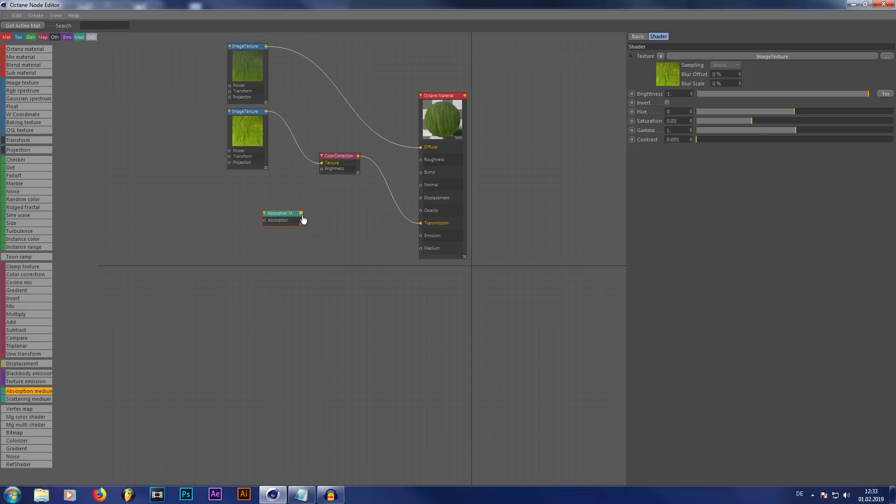
drag(301, 213, 422, 253)
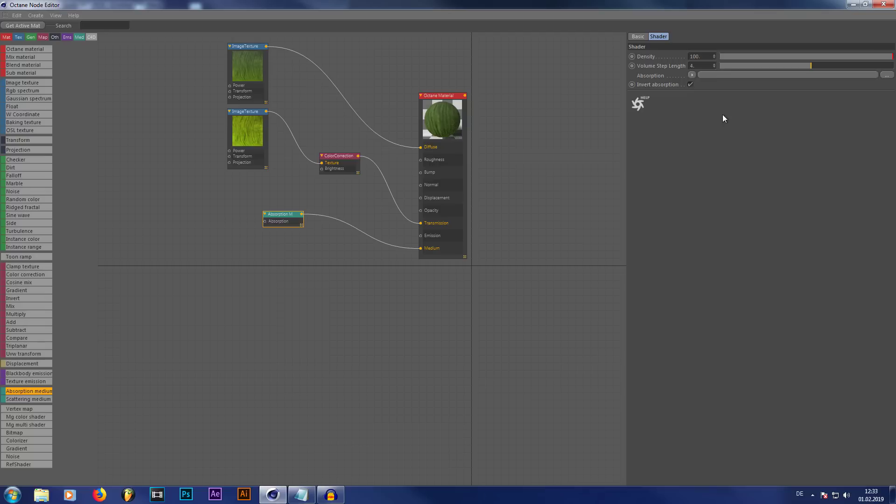
- Add a Glossy Octane material with roughness 0.15, fed by the blade_diffuse texture in Diffuse
drag(268, 223, 244, 200)
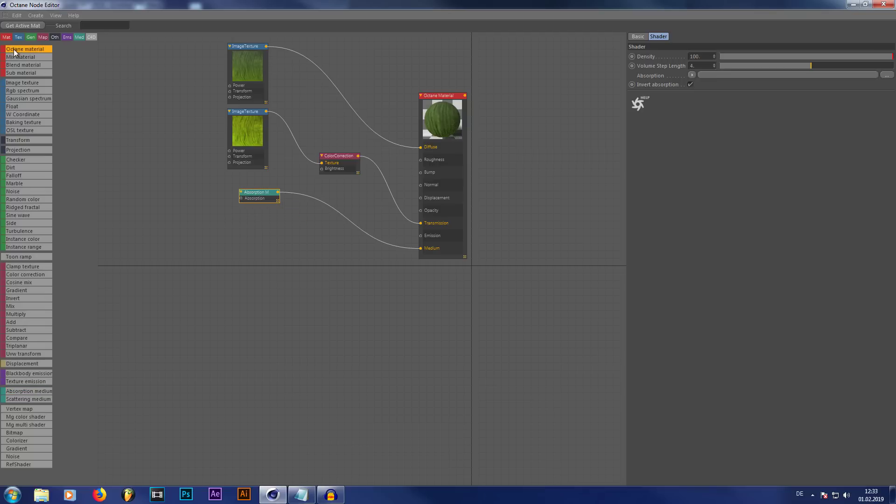
drag(14, 53, 423, 280)
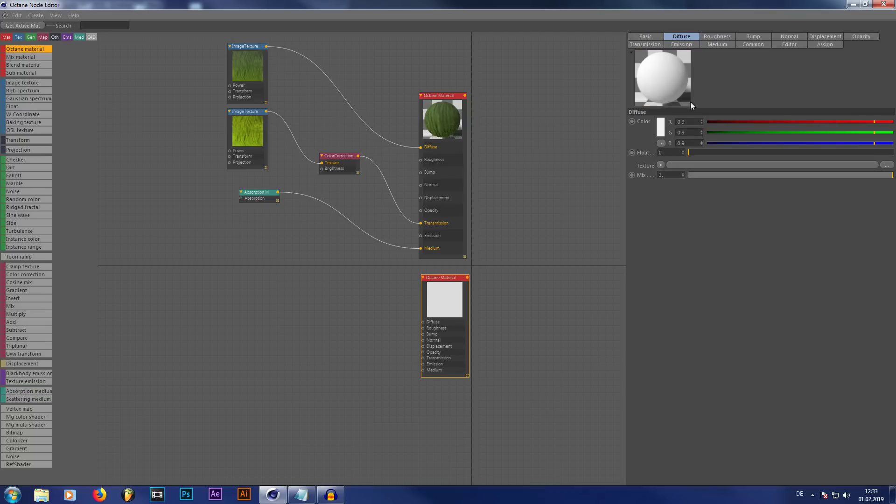
click(683, 140)
click(688, 159)
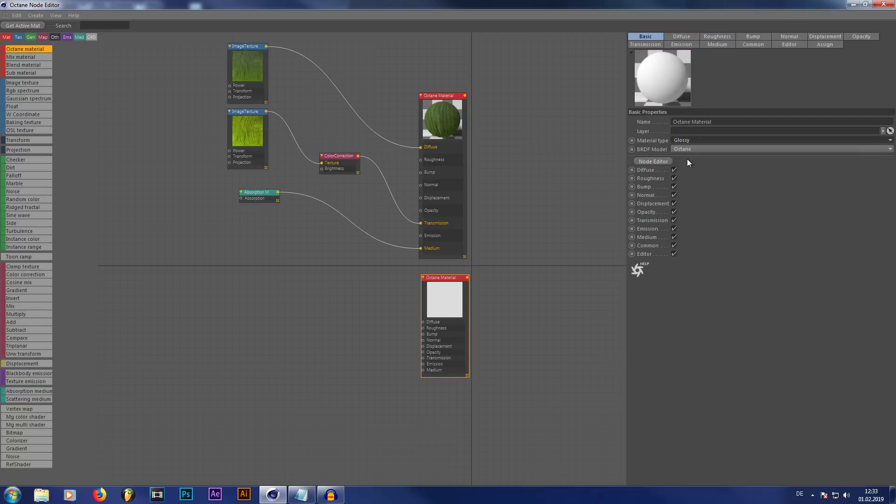
click(752, 36)
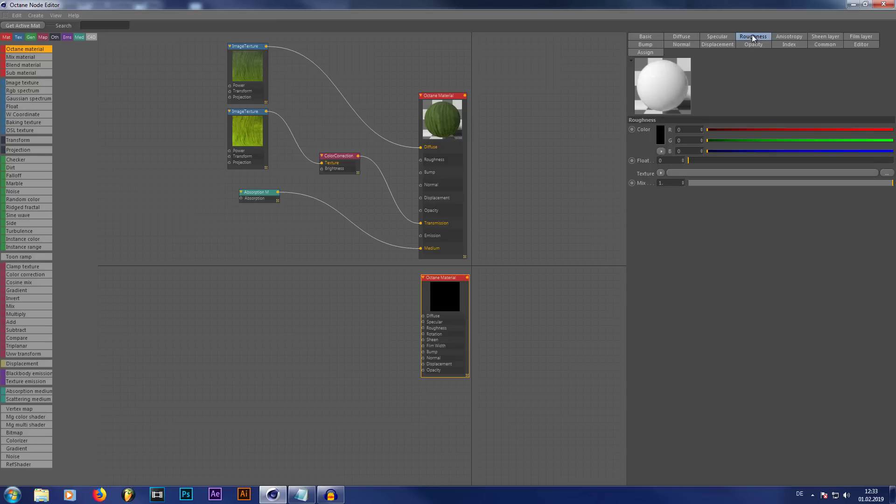
double_click(673, 161)
text(0,15)
key(Return)
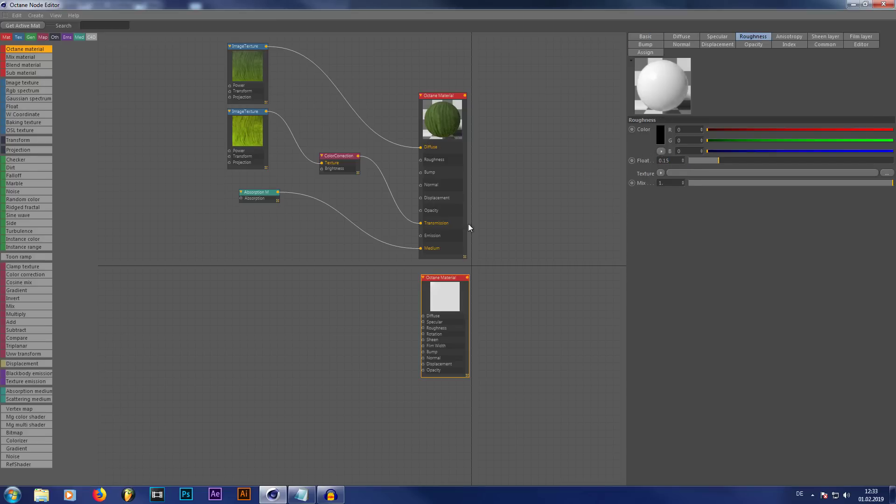
click(248, 66)
drag(266, 45, 422, 307)
- Add a new Image Texture node loaded with blade_spec.jpg
click(413, 303)
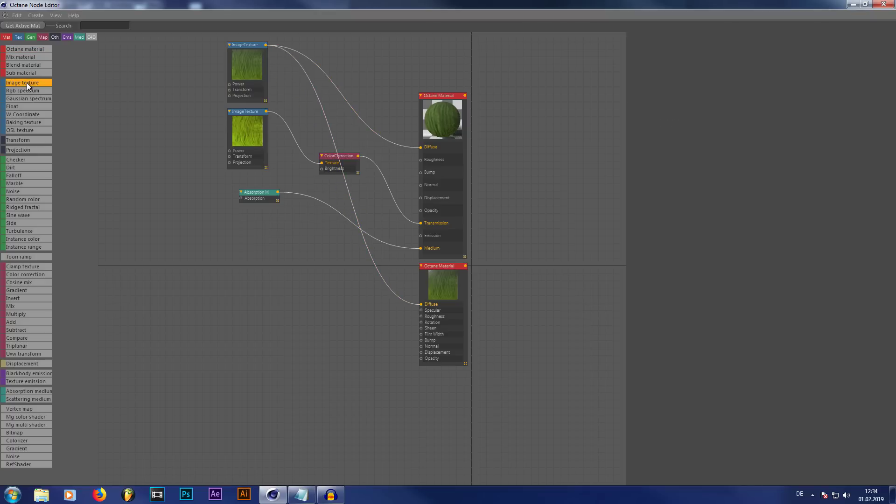
drag(235, 257, 233, 256)
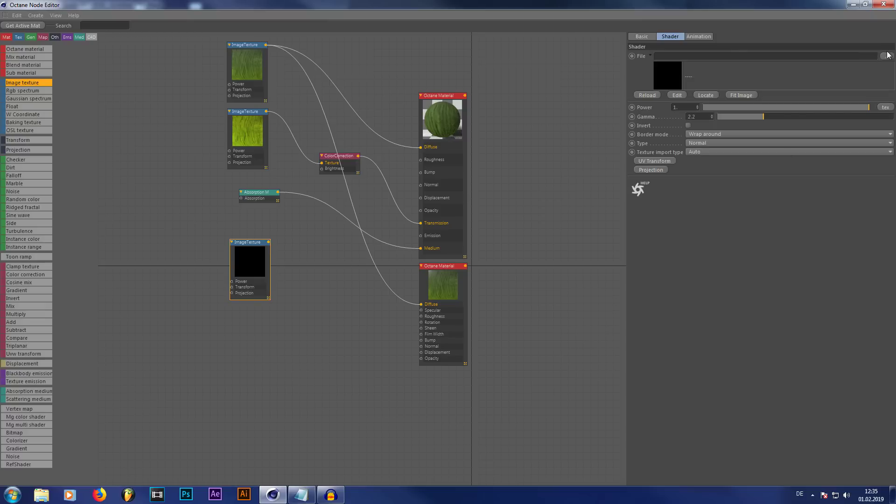
click(888, 55)
click(355, 290)
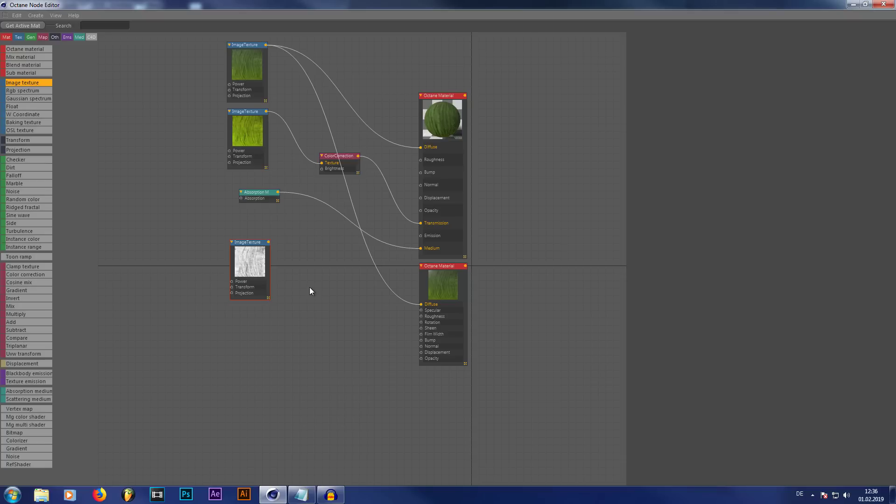
- Pass the blade_spec texture through a new Color Correction into the glossy material's Specular
click(257, 263)
drag(257, 262, 245, 261)
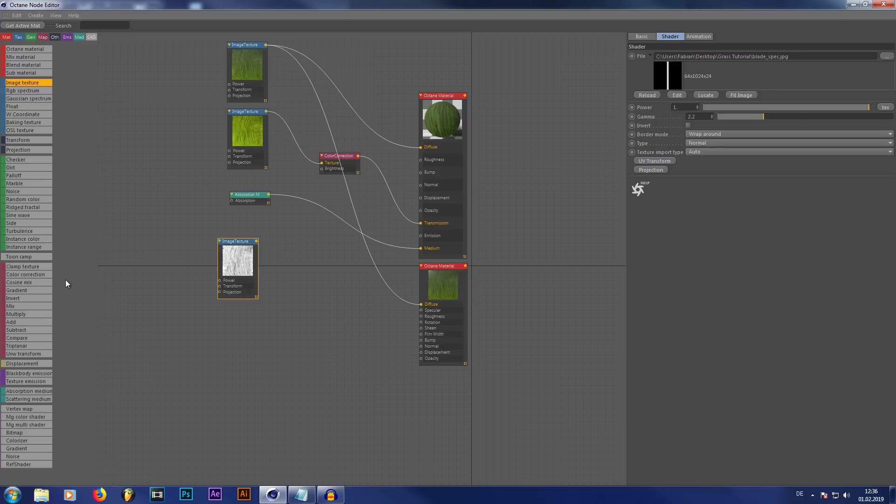
drag(32, 276, 299, 277)
drag(256, 241, 423, 312)
click(354, 302)
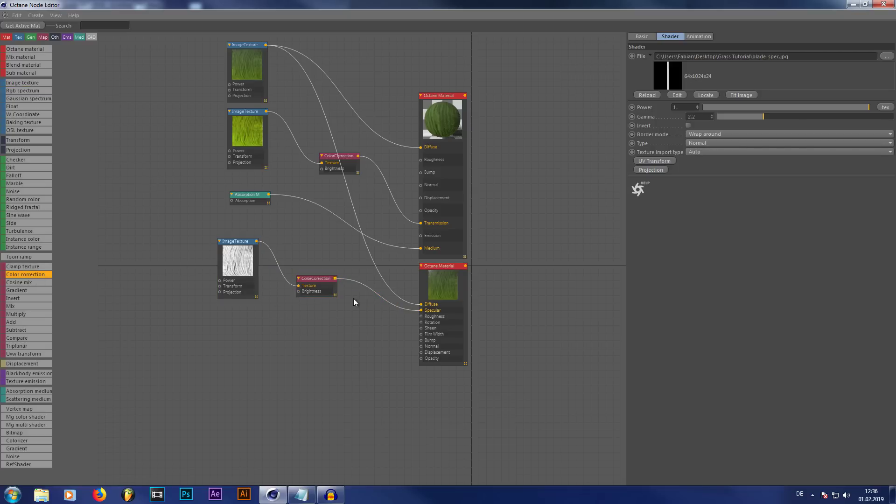
click(316, 290)
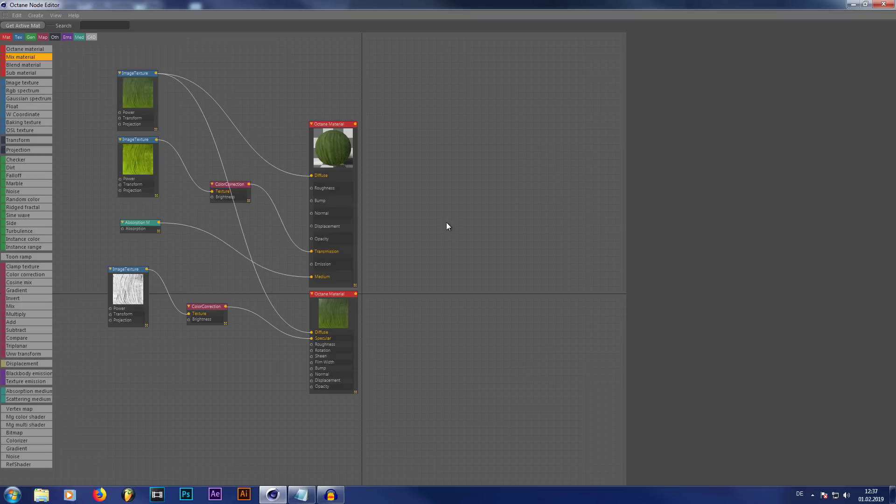
- Wire the diffuse material to Material1 and the glossy one to Material2 of a Mix material, then close the editor
drag(208, 155, 390, 199)
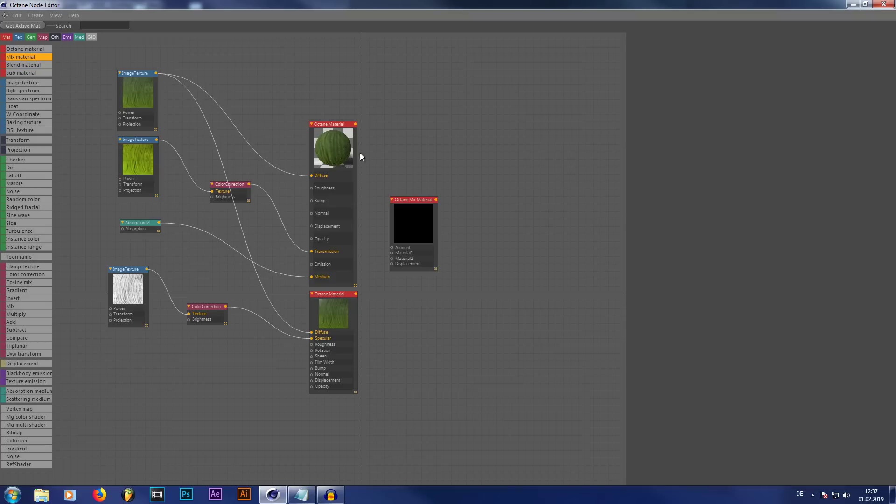
drag(356, 124, 392, 253)
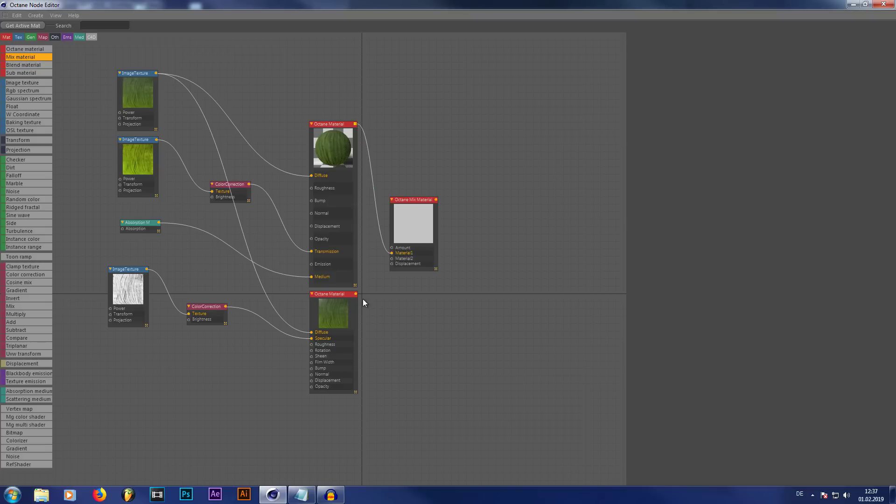
drag(355, 294, 392, 258)
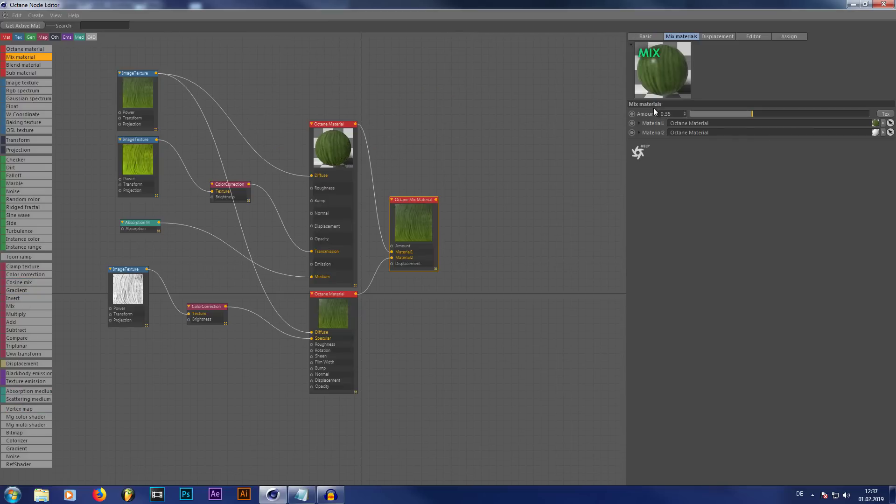
click(884, 5)
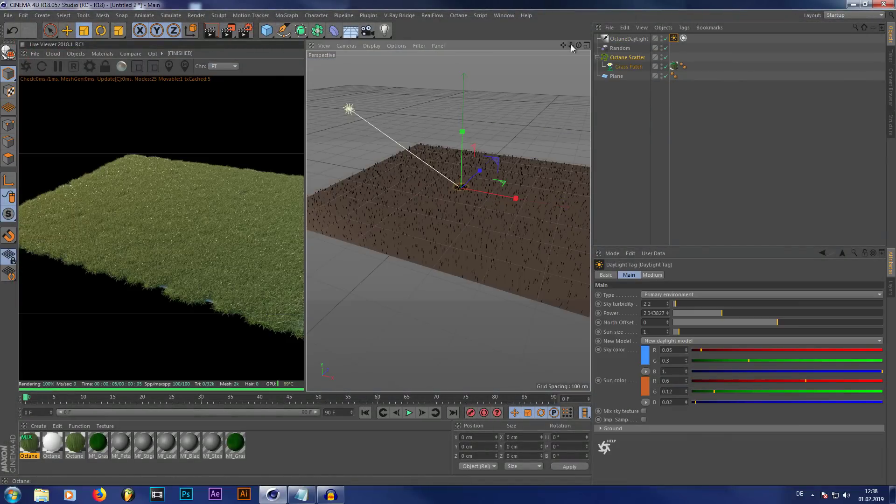
- Zoom in close on the grass plane and orbit the Perspective view slightly over the field
drag(570, 44, 584, 61)
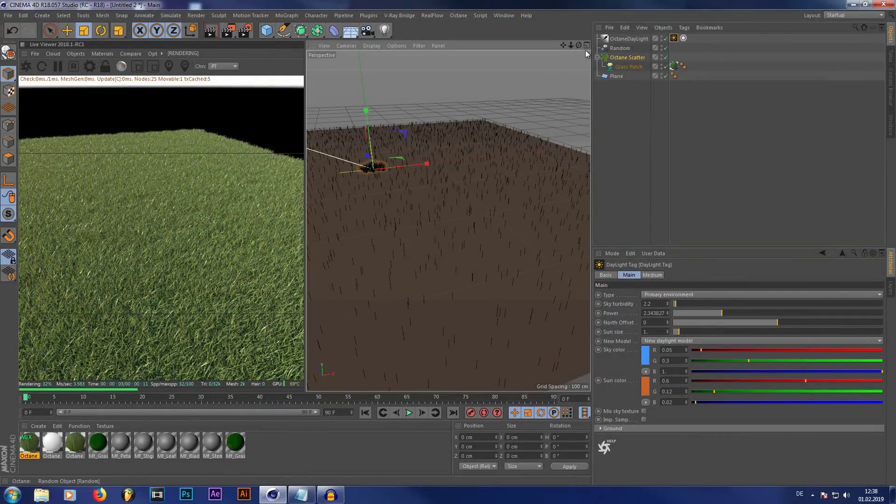
drag(579, 45, 582, 103)
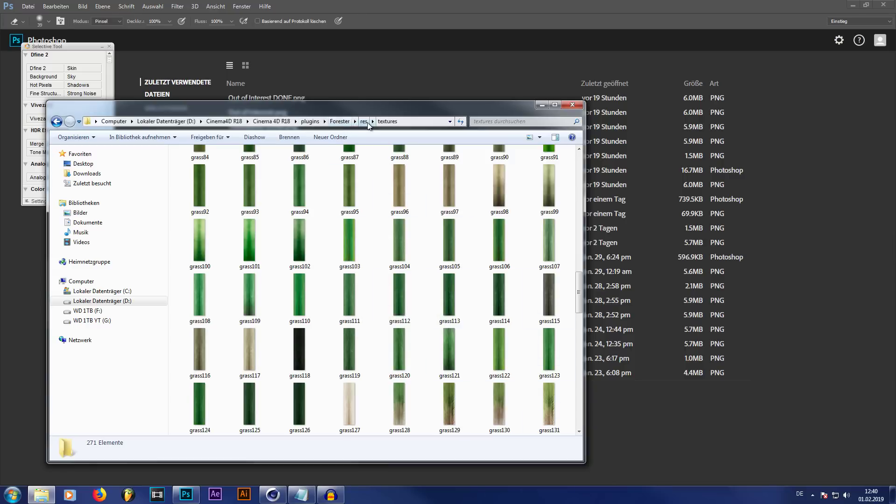
- Drag grass122 from Forester's res\textures folder onto Photoshop to open it
drag(508, 351, 775, 206)
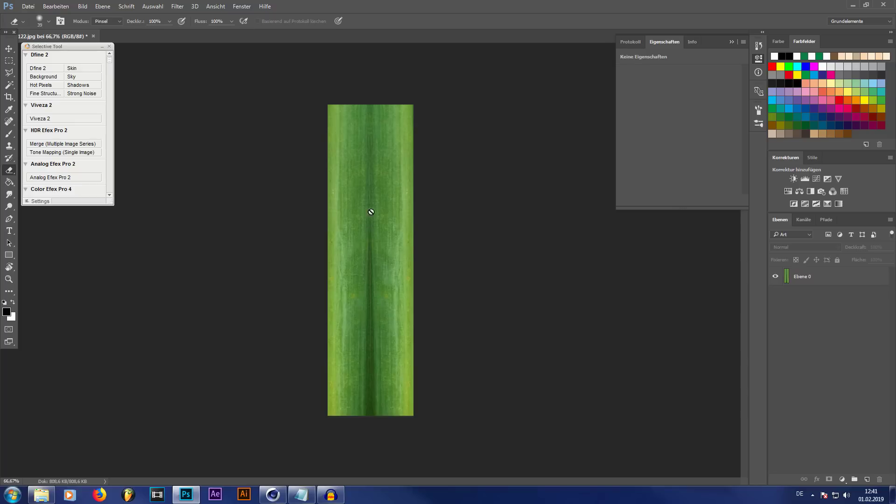
- Brighten the leaf texture's midtones with a Gradationskurven adjustment
click(82, 6)
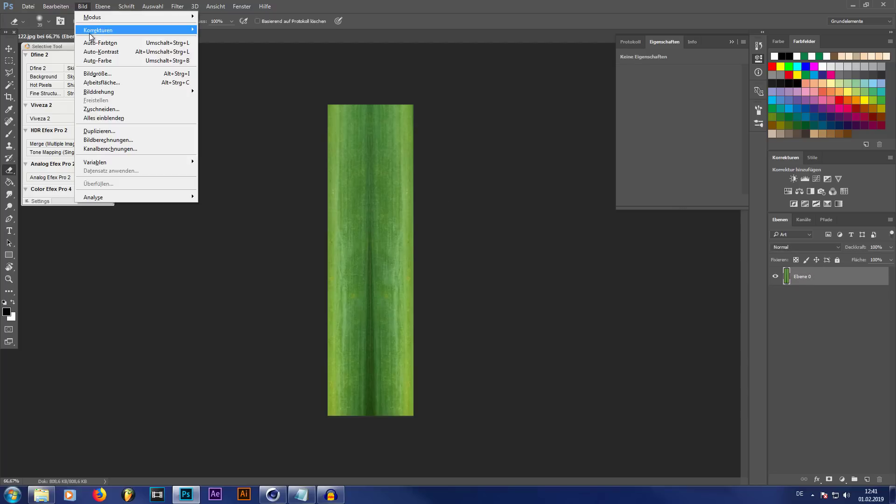
mouse_move(96, 28)
click(219, 47)
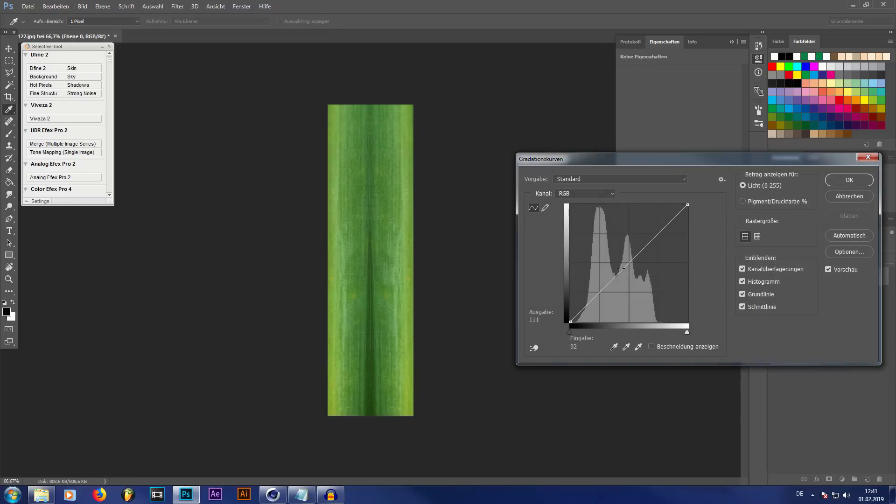
drag(642, 250, 619, 251)
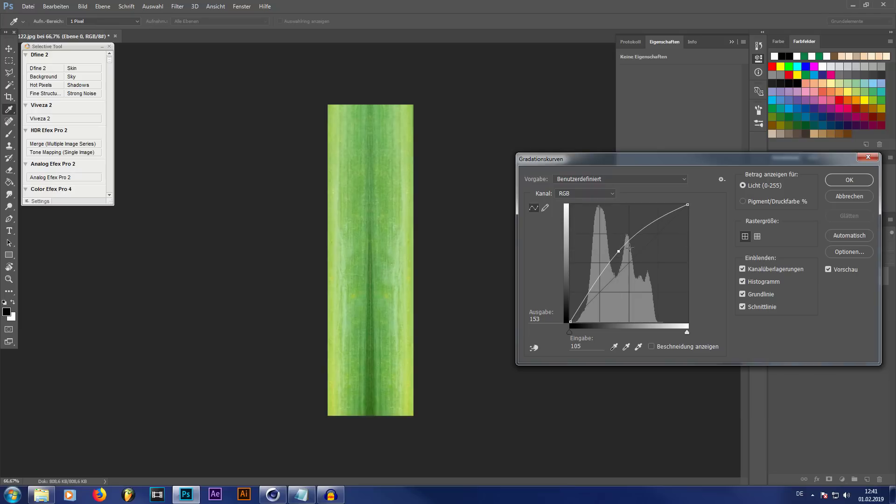
click(848, 180)
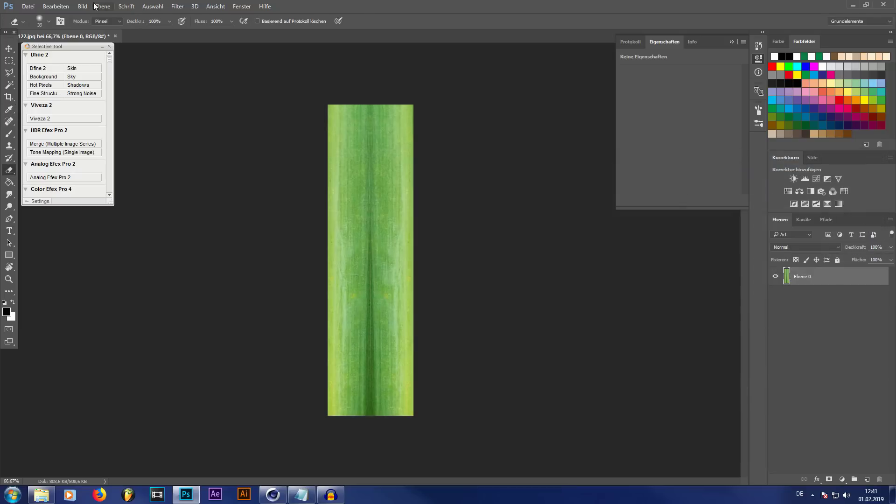
- Raise the texture's saturation to +16 with Farbton/Sättigung
click(83, 7)
mouse_move(111, 32)
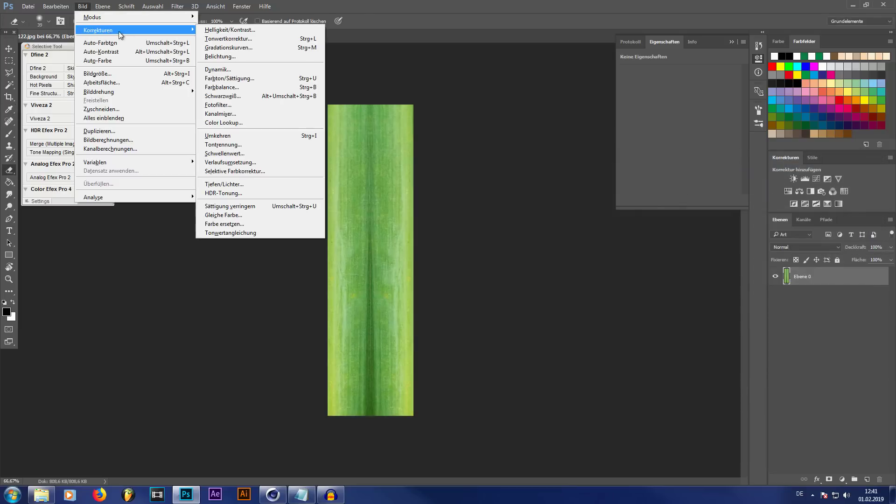
click(229, 80)
mouse_move(604, 351)
mouse_down()
mouse_move(622, 355)
mouse_move(611, 353)
mouse_up()
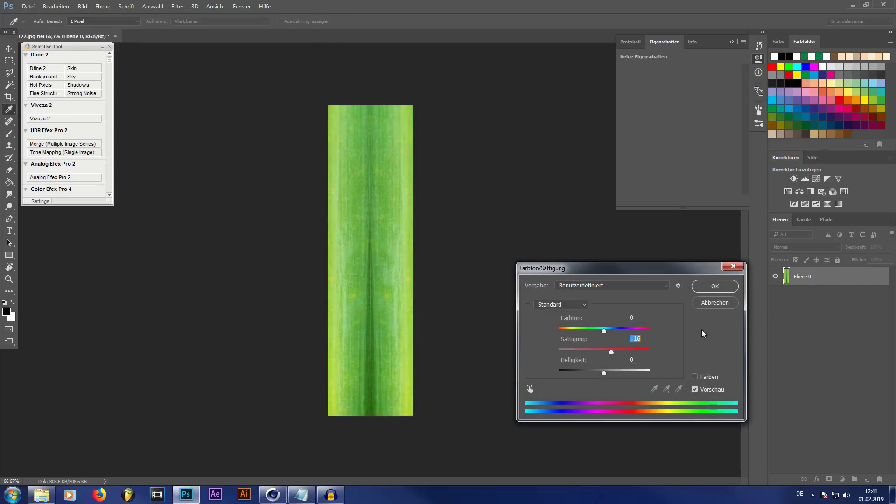
click(717, 288)
- Add contrast with an S-shaped Gradationskurven, darkening shadows and lifting highlights
click(83, 6)
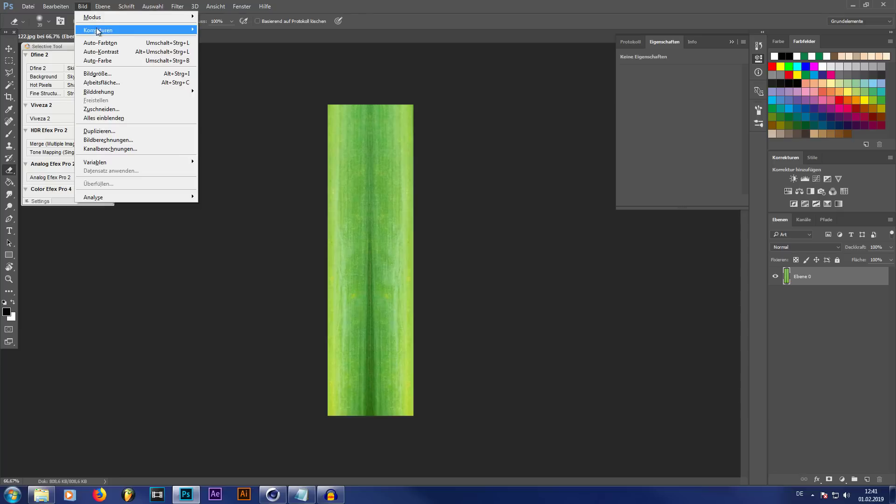
mouse_move(99, 30)
click(228, 48)
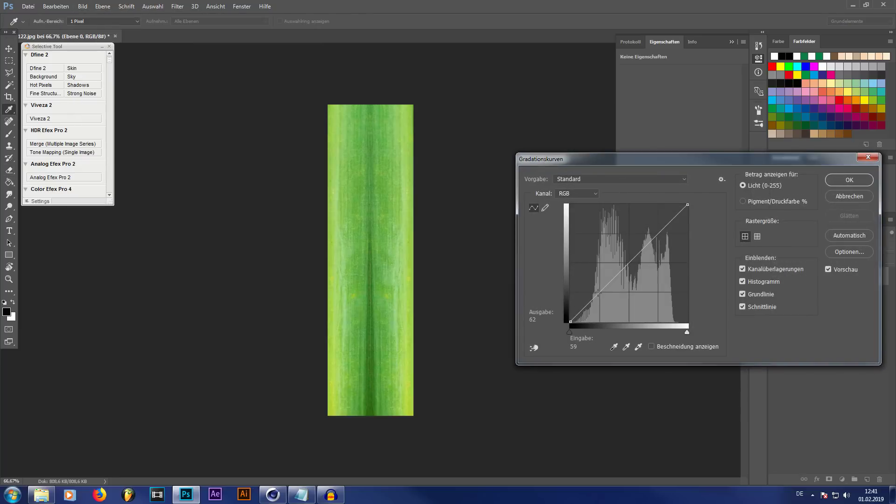
drag(599, 293, 596, 304)
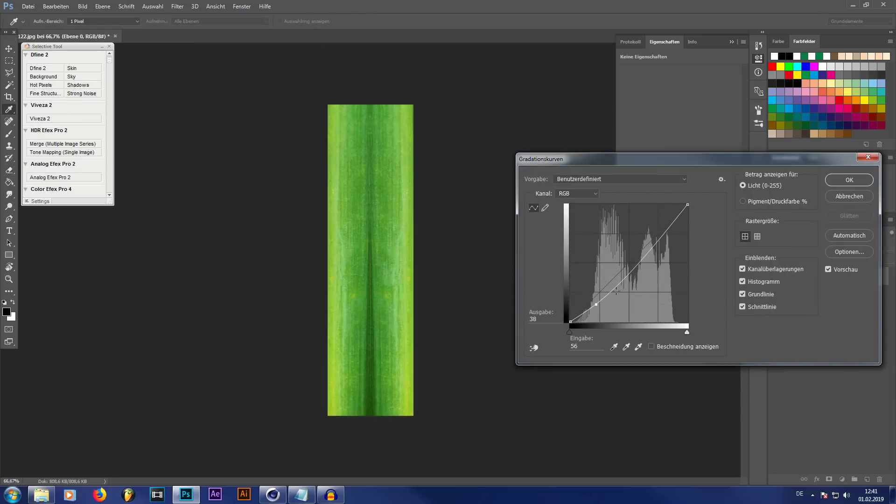
drag(658, 238, 657, 233)
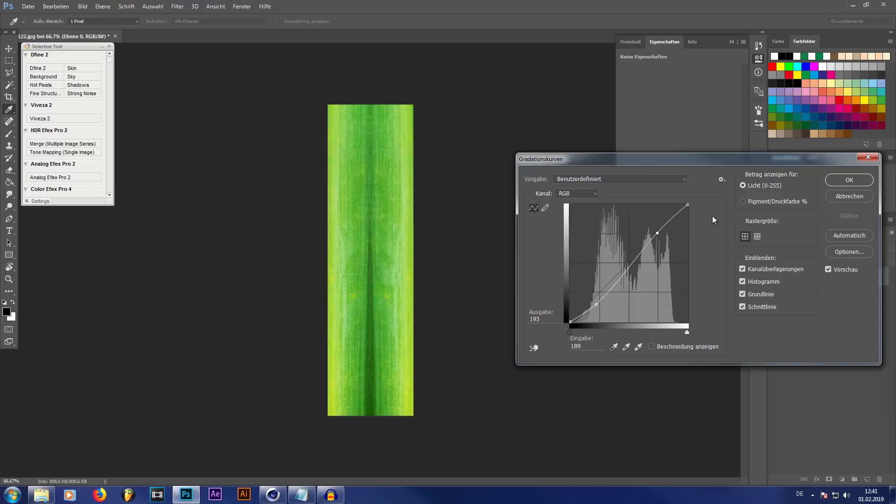
click(859, 180)
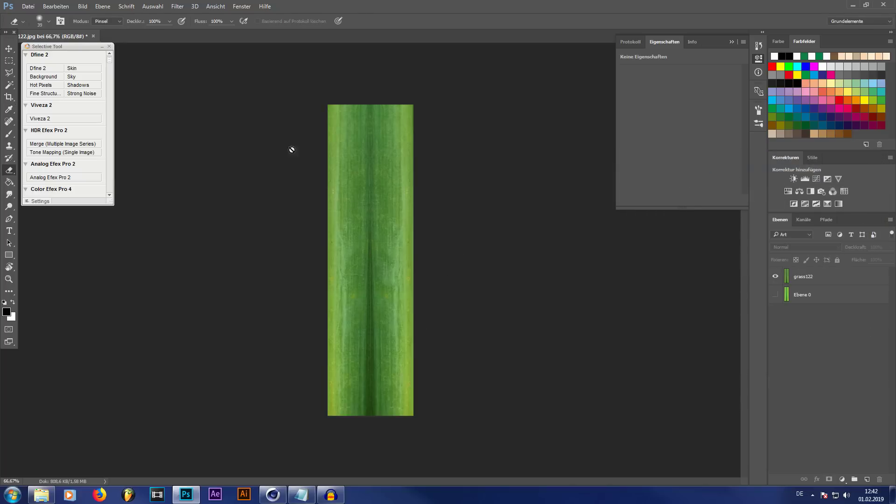
- Desaturate the grass122 layer to greyscale with Sättigung -100
click(806, 281)
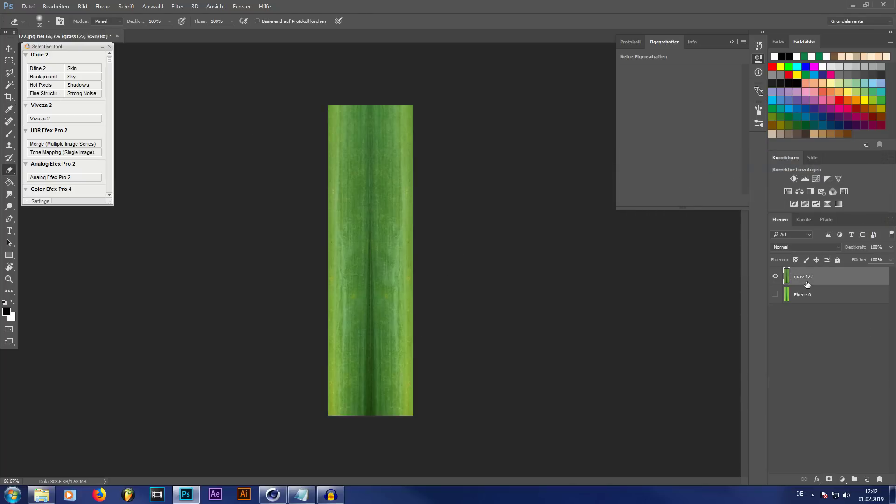
click(83, 7)
mouse_move(135, 30)
click(232, 78)
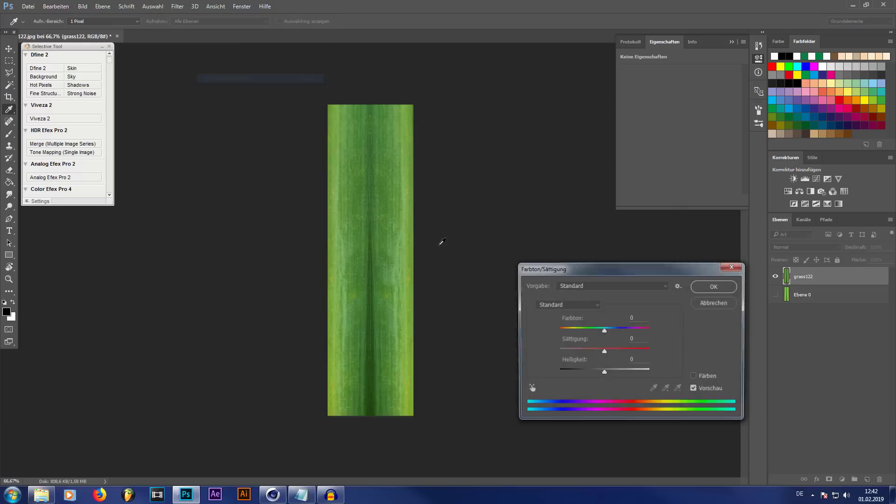
drag(603, 352, 474, 349)
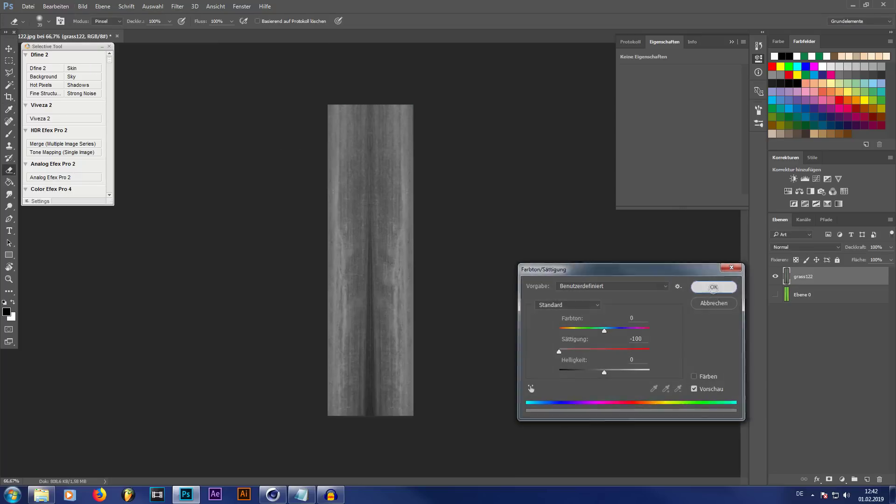
click(715, 286)
key(e)
- In Gradationskurven, pull the white point left and black point right for a bright, contrasty grey map
click(83, 6)
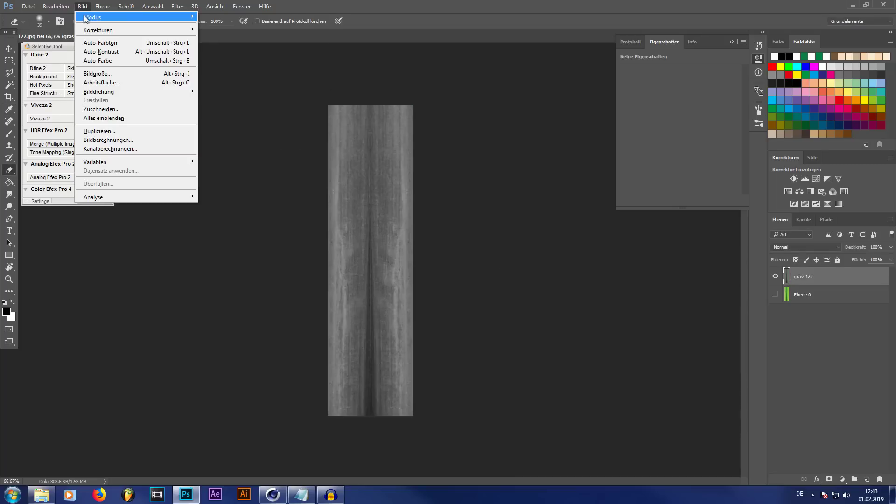
mouse_move(97, 31)
click(226, 47)
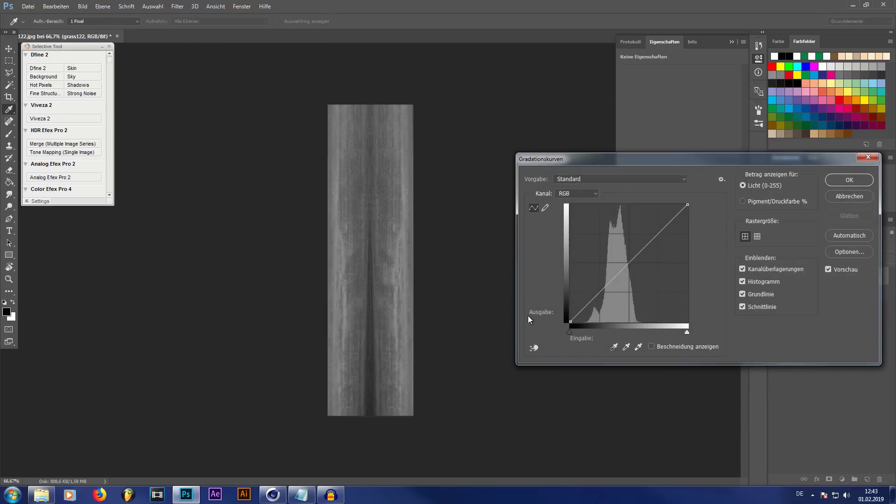
drag(688, 334, 627, 330)
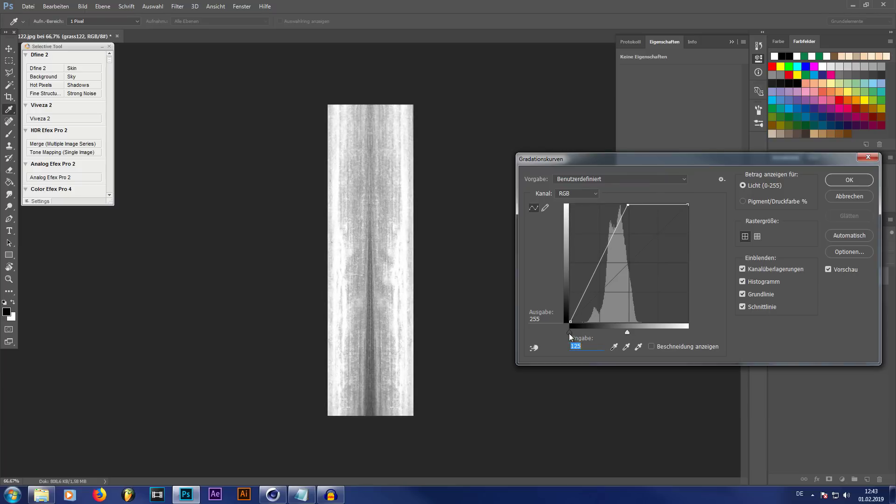
drag(569, 333, 627, 333)
- Apply the curve, then place another grass122 copy from Explorer as the top layer
key(Return)
key(e)
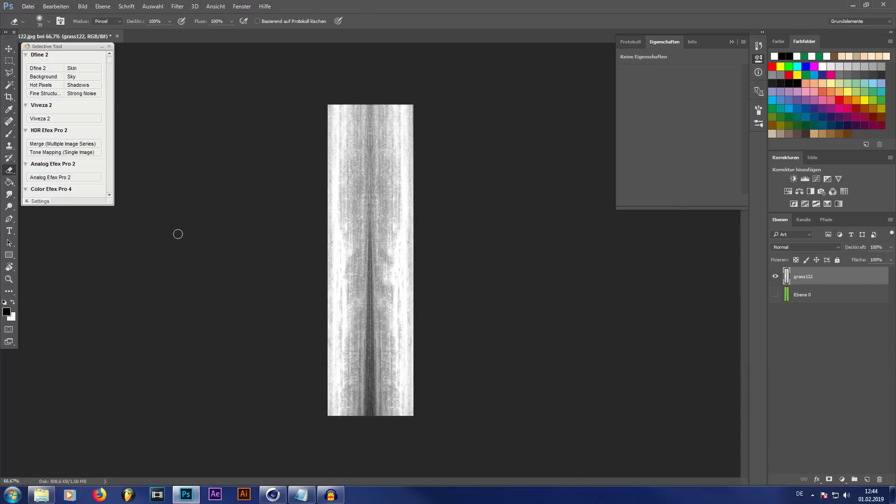
click(40, 498)
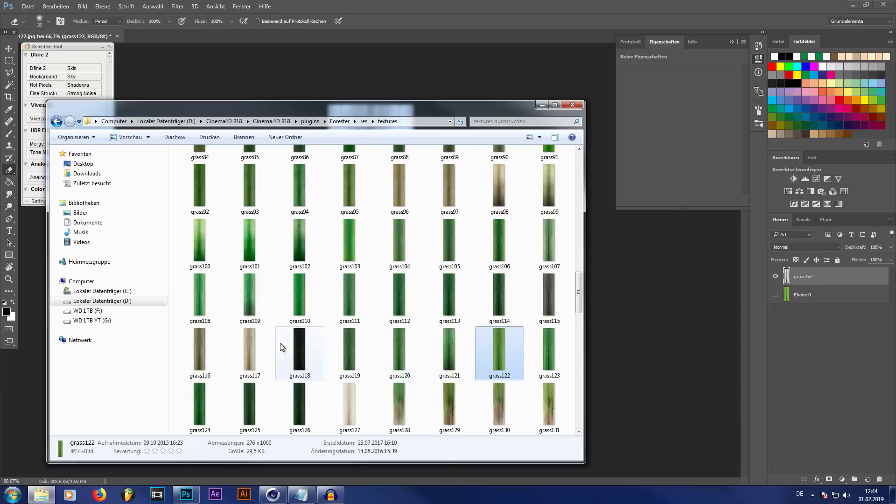
drag(497, 362, 638, 319)
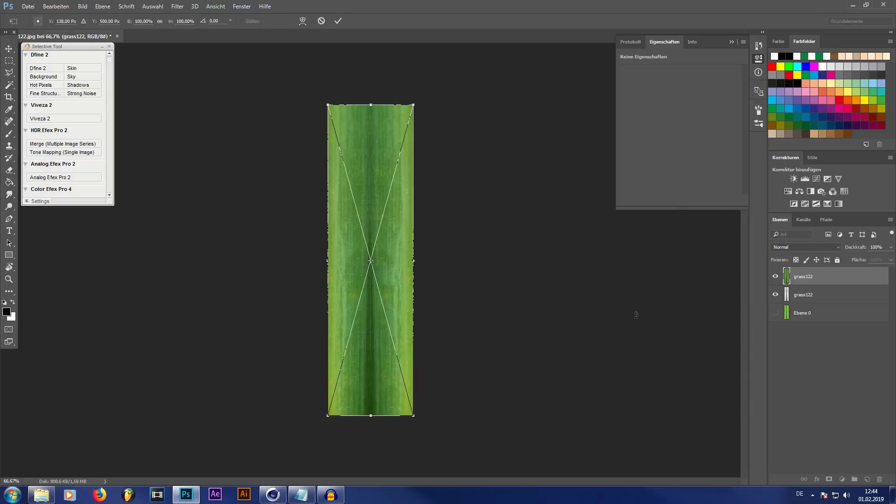
key(Return)
- Show Ebene 0 and hide both grass122 layers
click(776, 306)
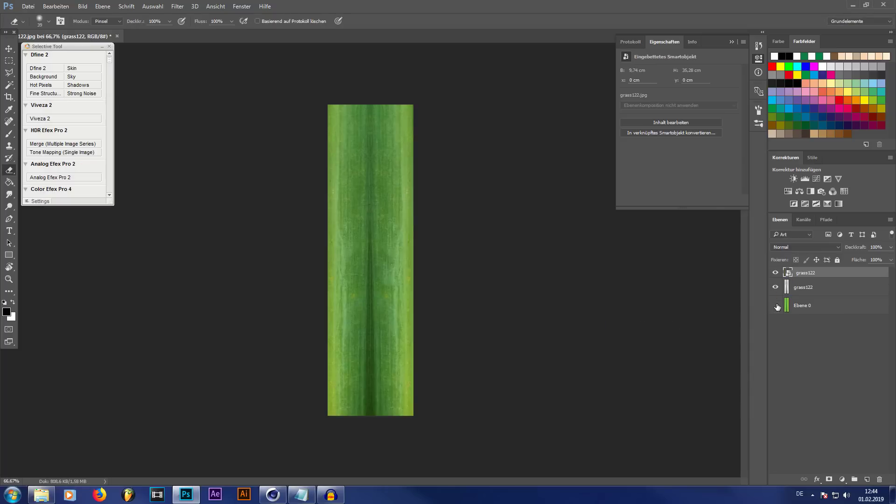
click(776, 275)
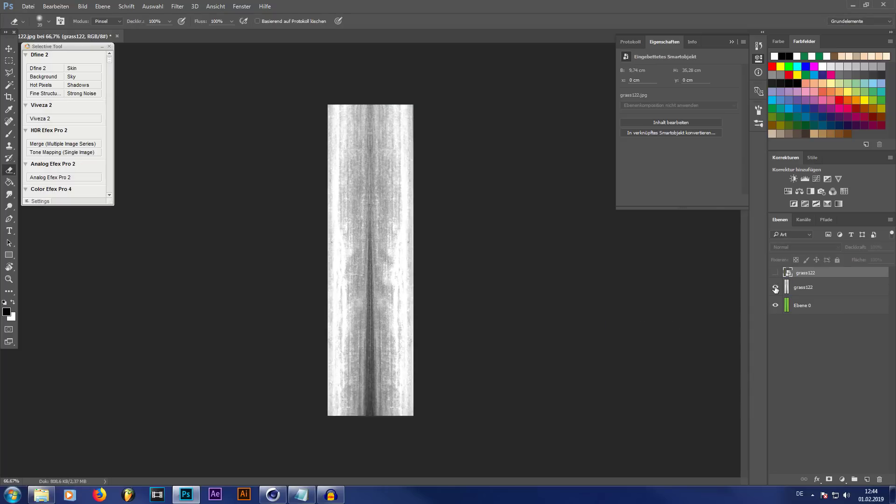
click(776, 288)
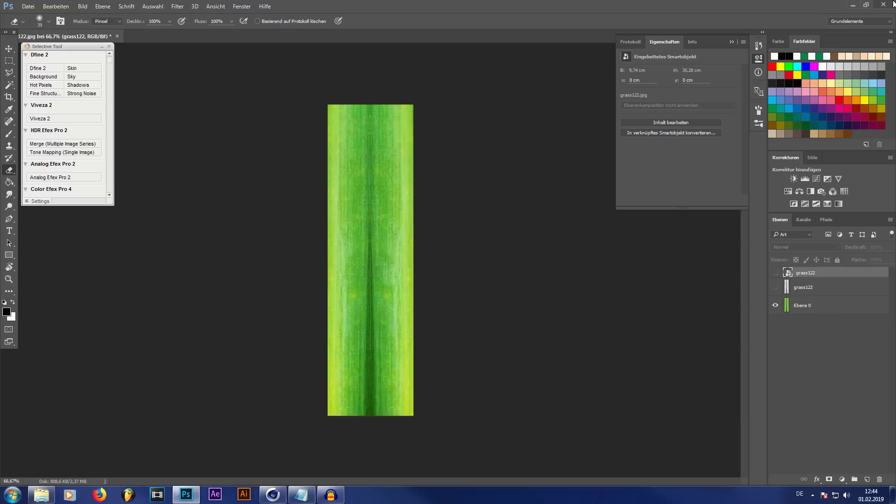